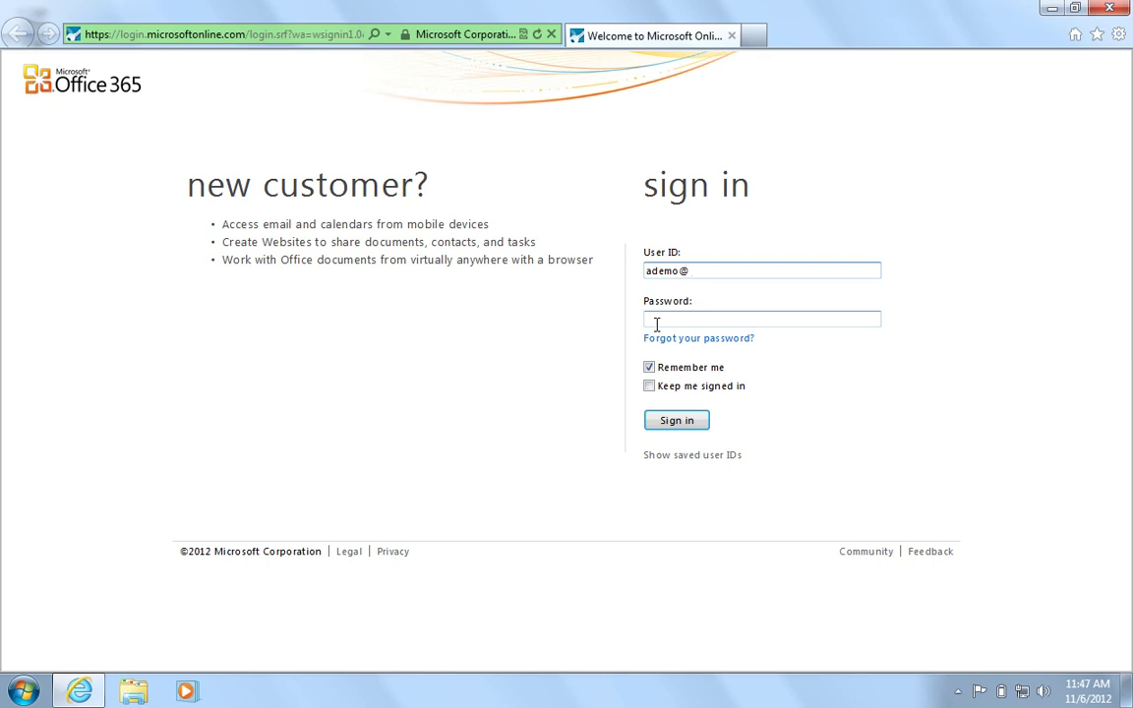
Sign in to the Office 365 portal with the account's user ID and password.
{"action": "type", "text": "axon-it.com"}
{"action": "key", "text": "Tab"}
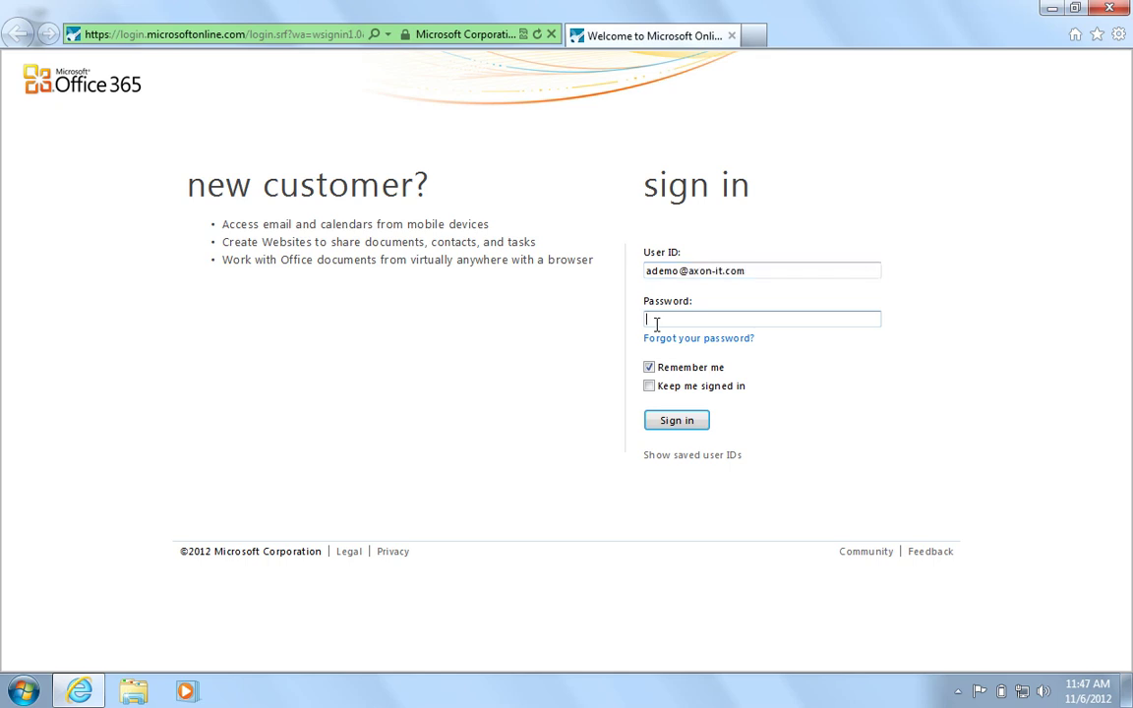
{"action": "type", "text": "••••••••"}
{"action": "key", "text": "Return"}
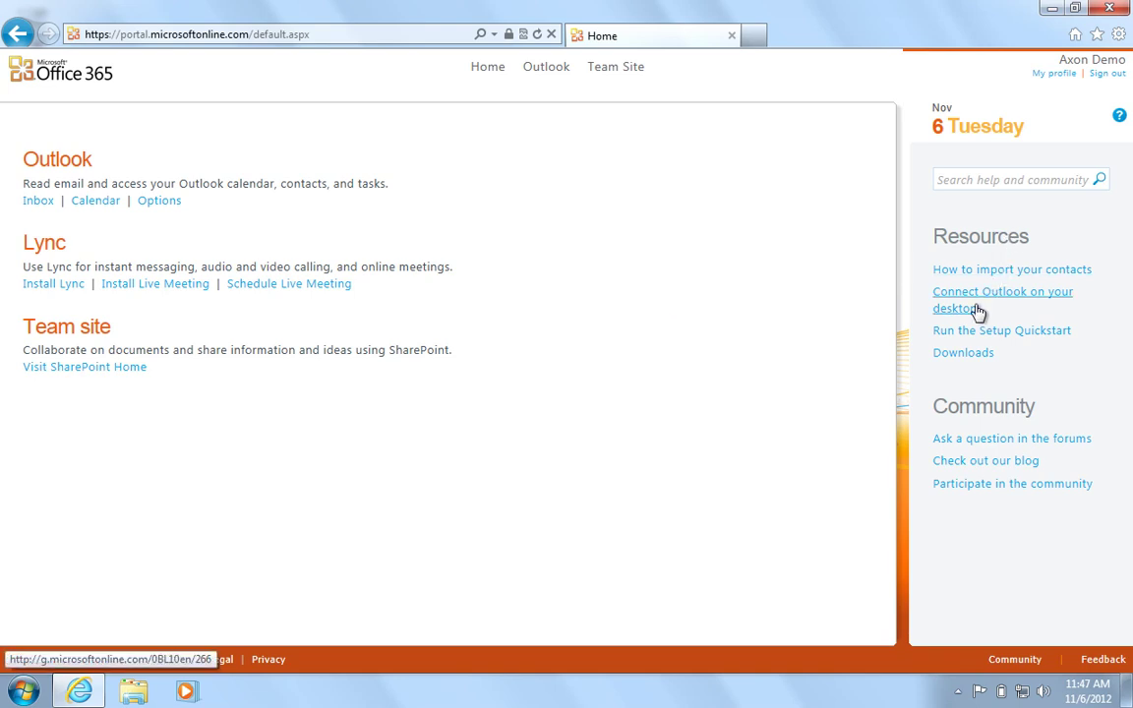
On the Downloads page, keep English (United States) 32-bit and start the Office Professional Plus install.
{"action": "left_click", "coordinate": [963, 356]}
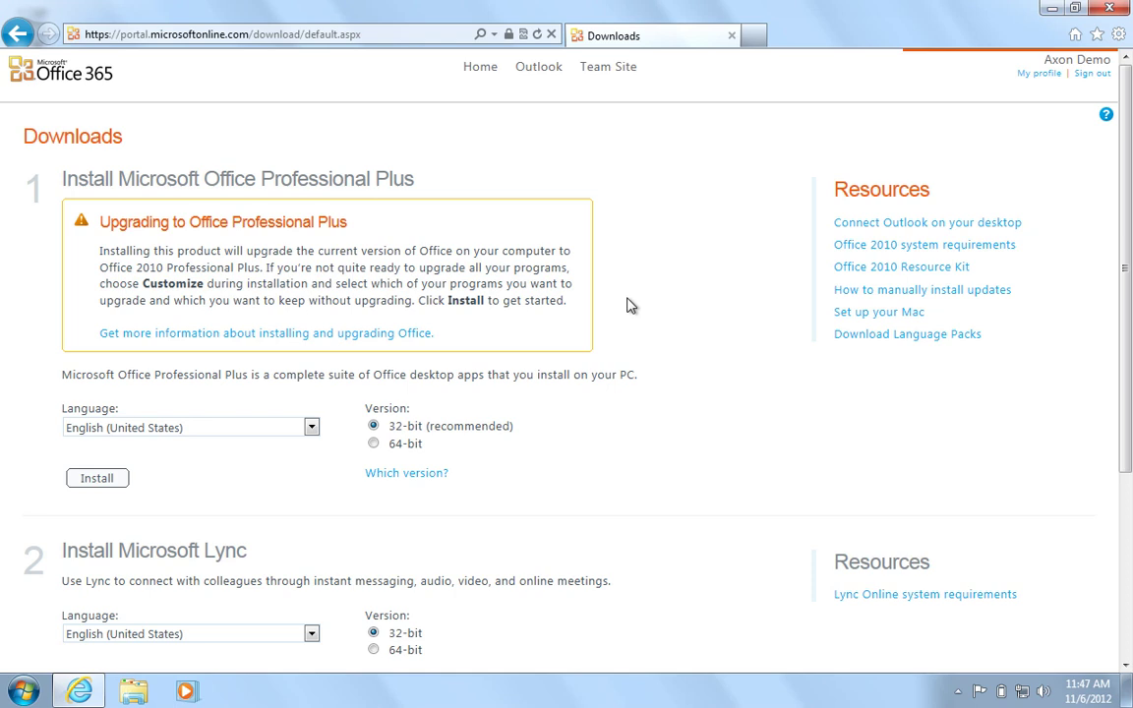
{"action": "left_click", "coordinate": [310, 427]}
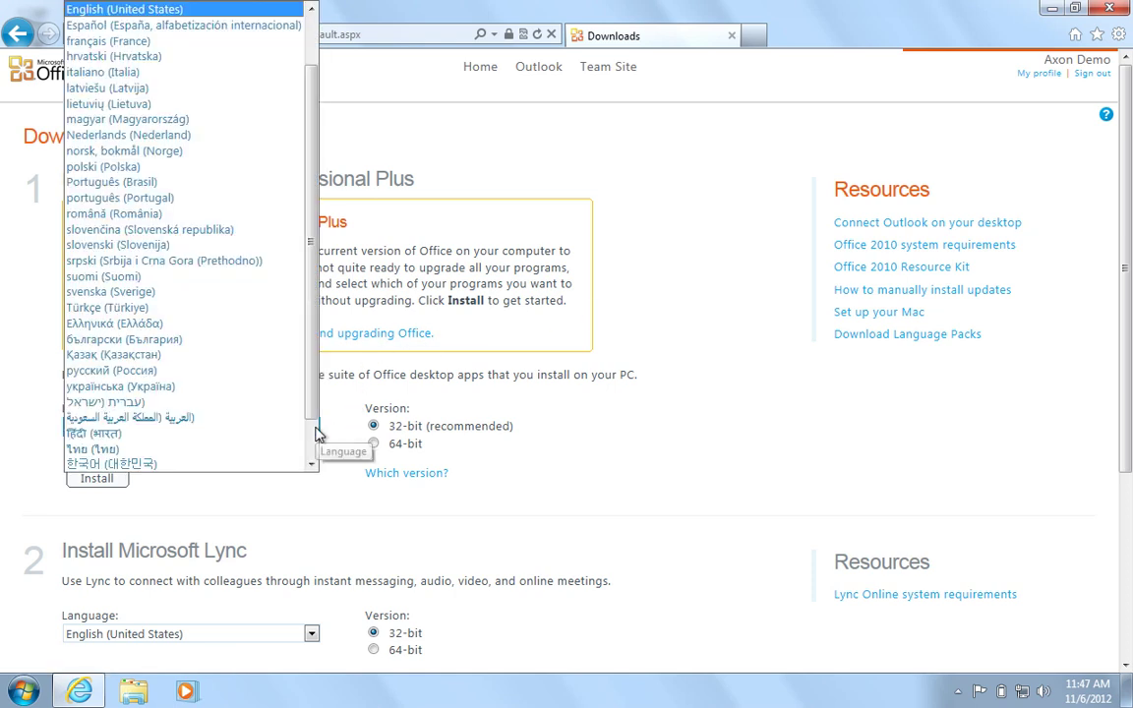
{"action": "scroll", "coordinate": [310, 392], "scroll_direction": "up", "scroll_amount": 2}
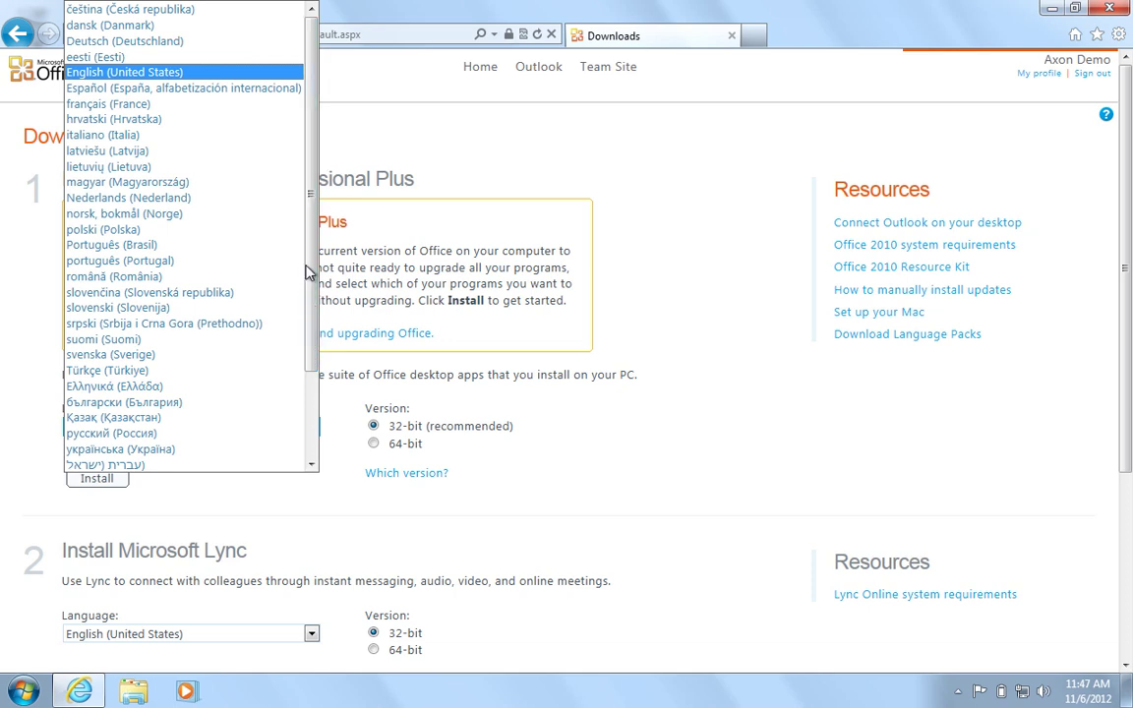
{"action": "left_click", "coordinate": [180, 77]}
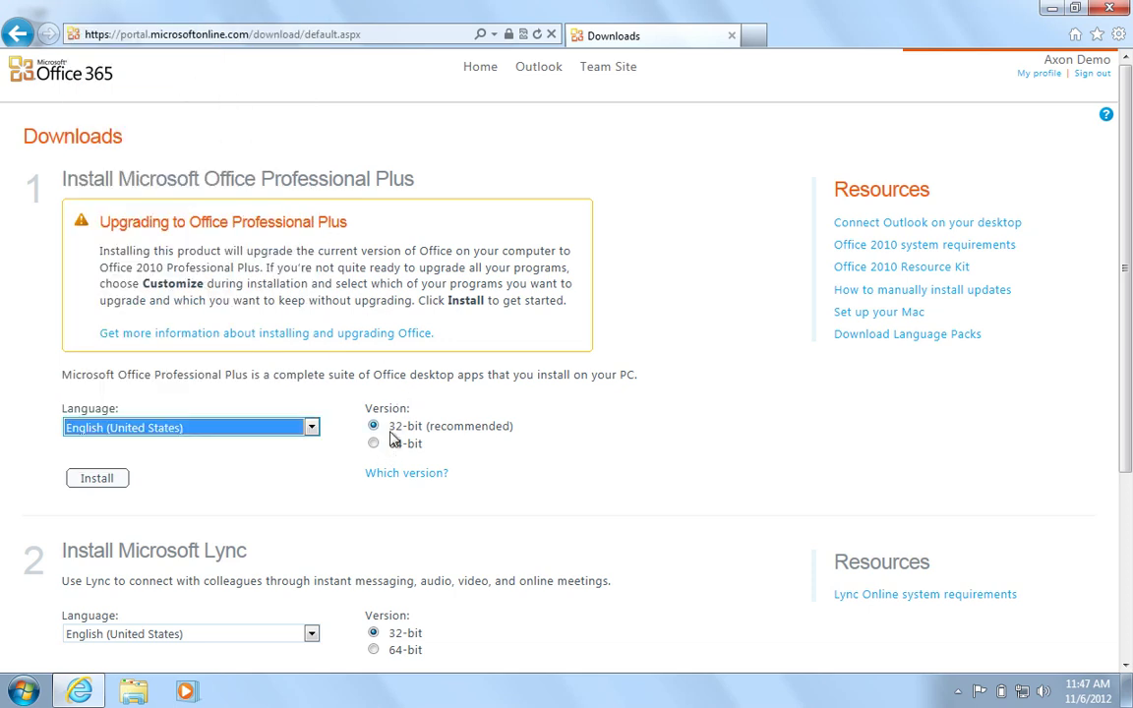
{"action": "left_click", "coordinate": [120, 480]}
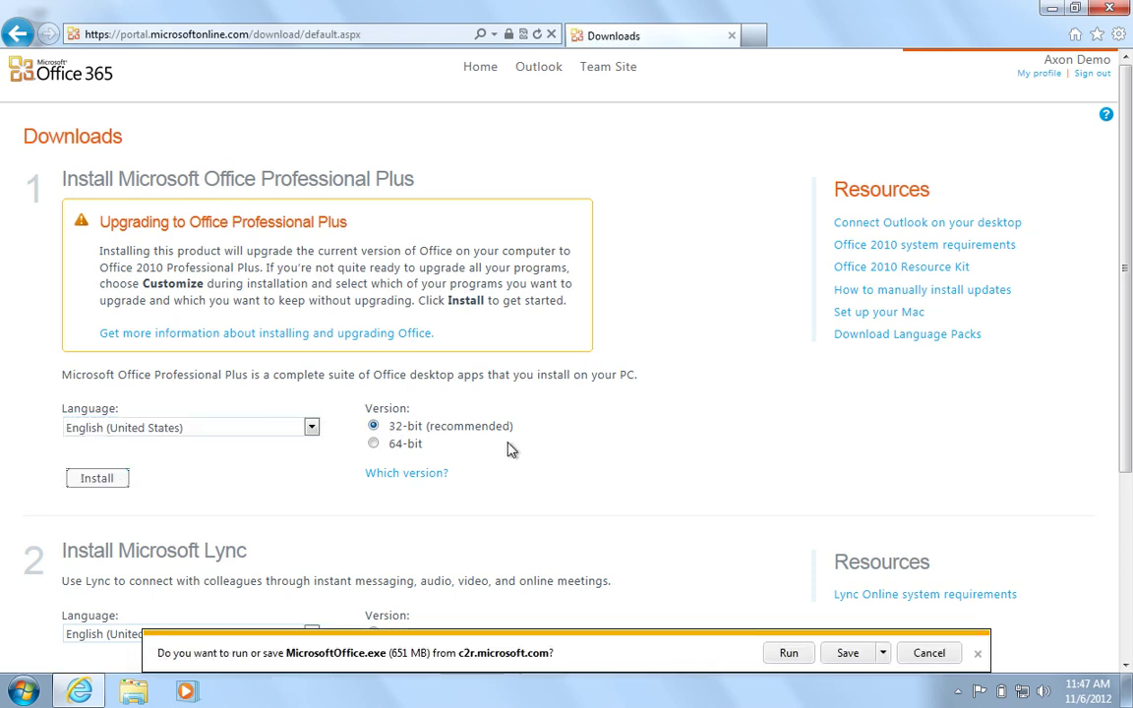
Run the Office installer, accept the license terms and install Office Professional Plus 2010 with defaults.
{"action": "left_click", "coordinate": [789, 651]}
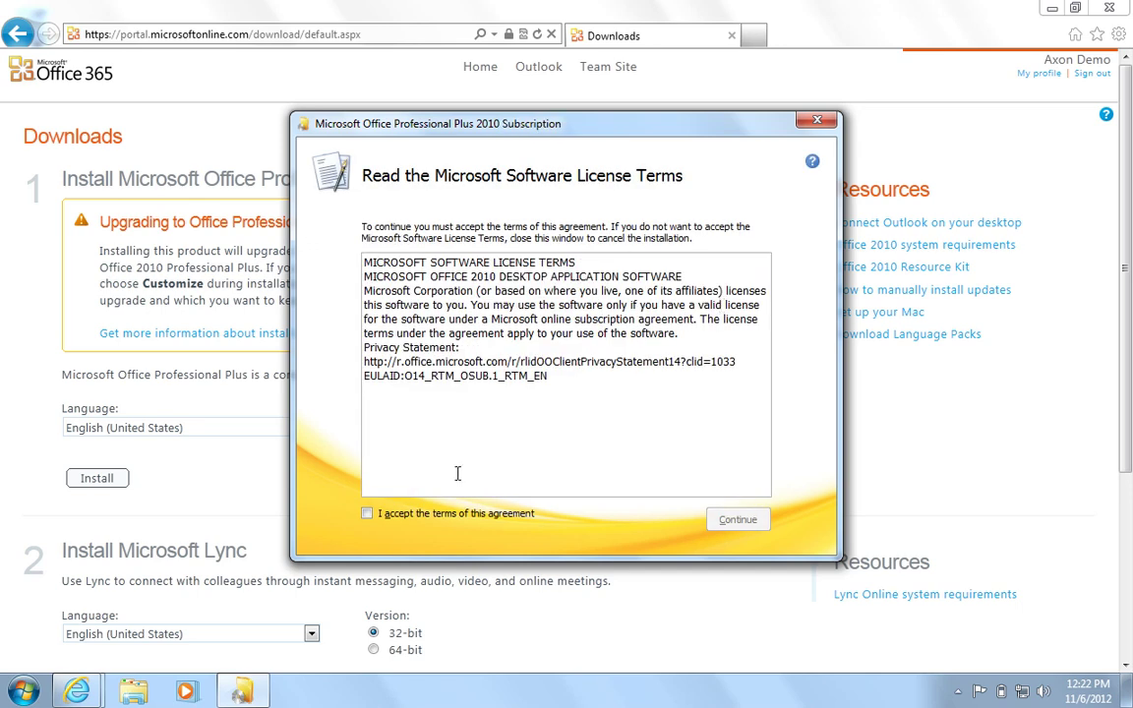
{"action": "left_click", "coordinate": [412, 518]}
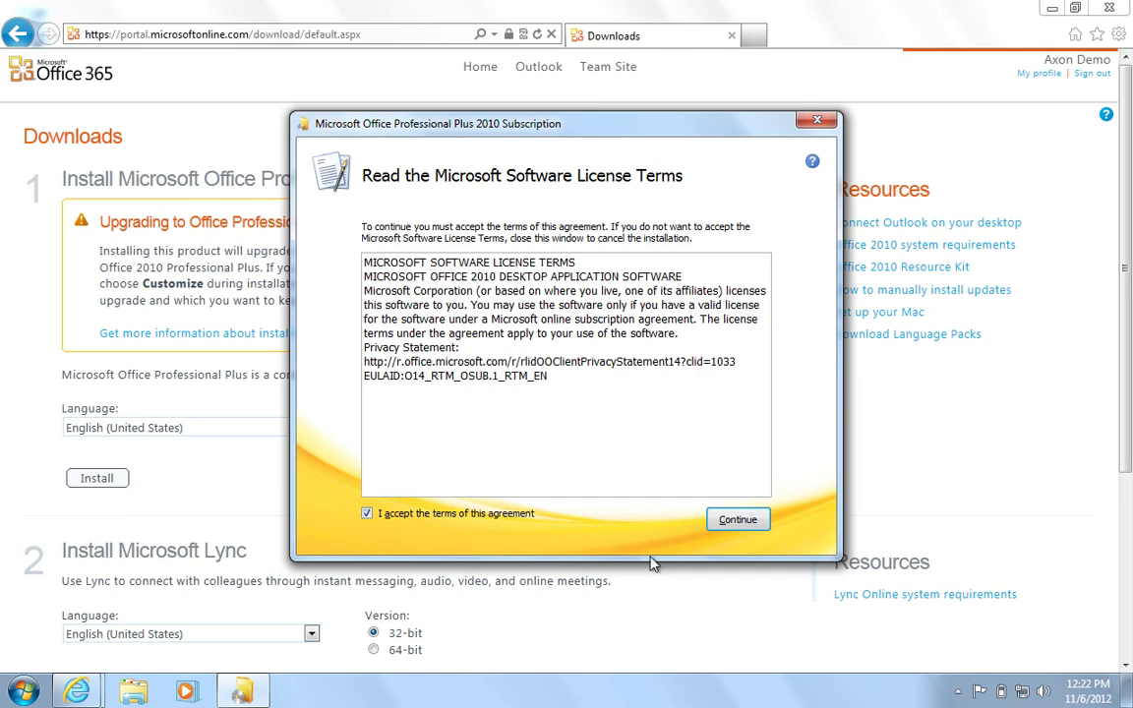
{"action": "left_click", "coordinate": [738, 519]}
{"action": "left_click", "coordinate": [592, 301]}
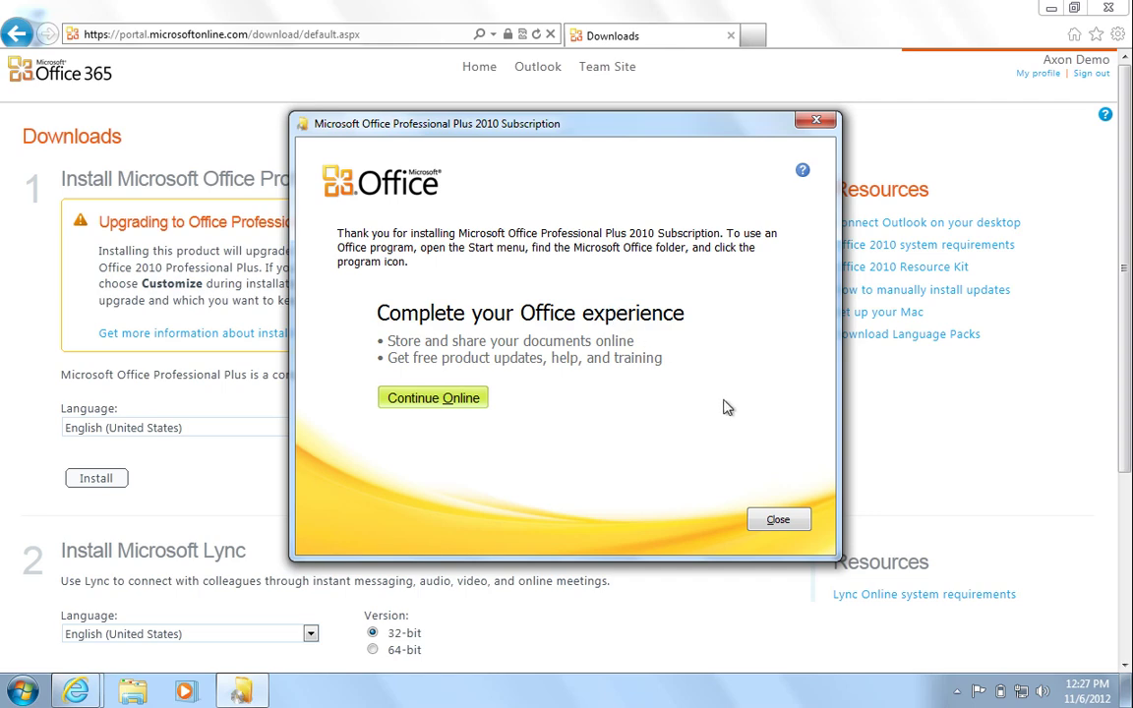
Close Office setup and verify the Office subscription with the Microsoft Online Services ID and password.
{"action": "left_click", "coordinate": [765, 519]}
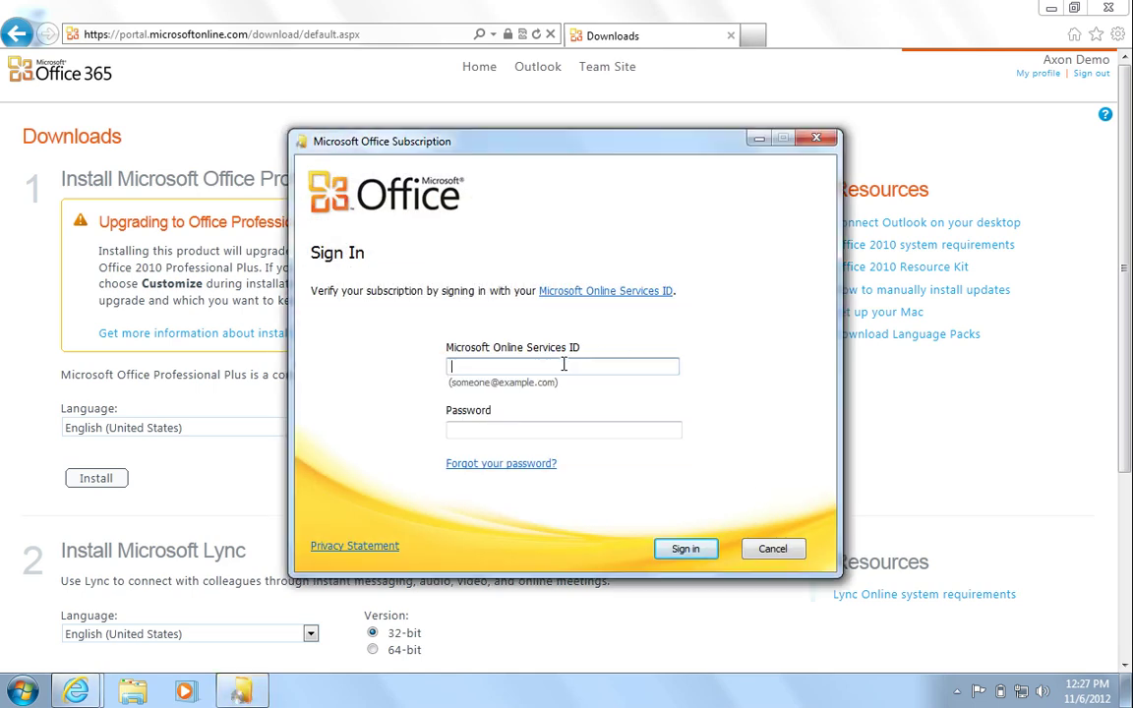
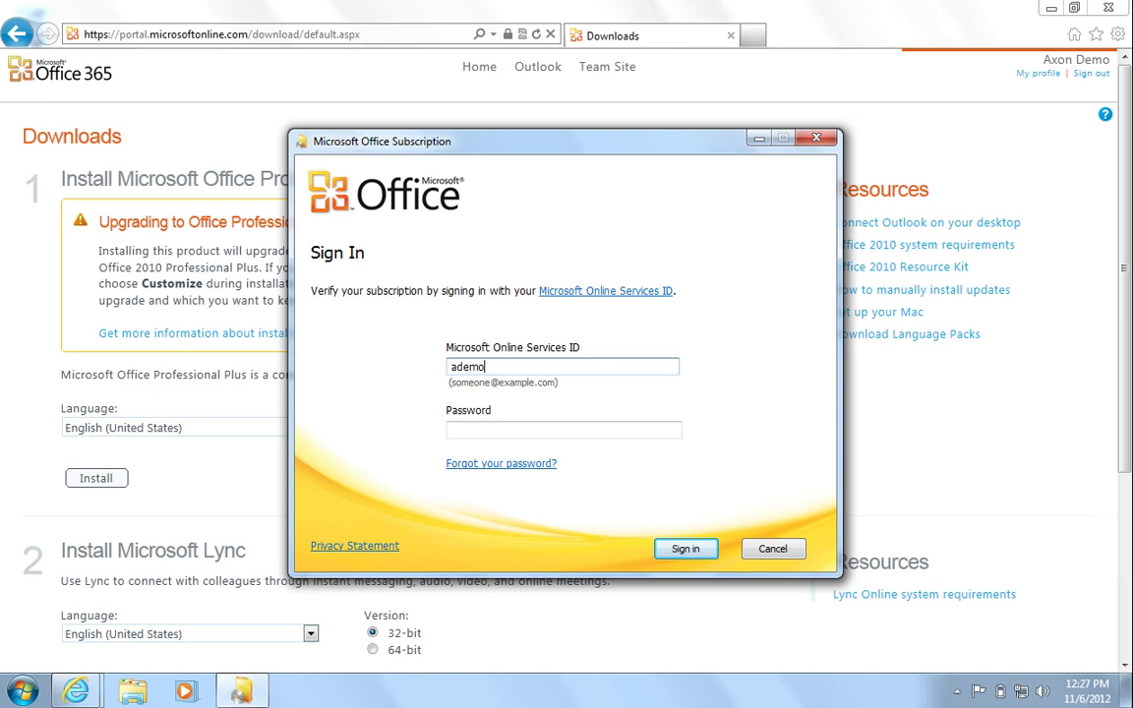
{"action": "key", "text": "Tab"}
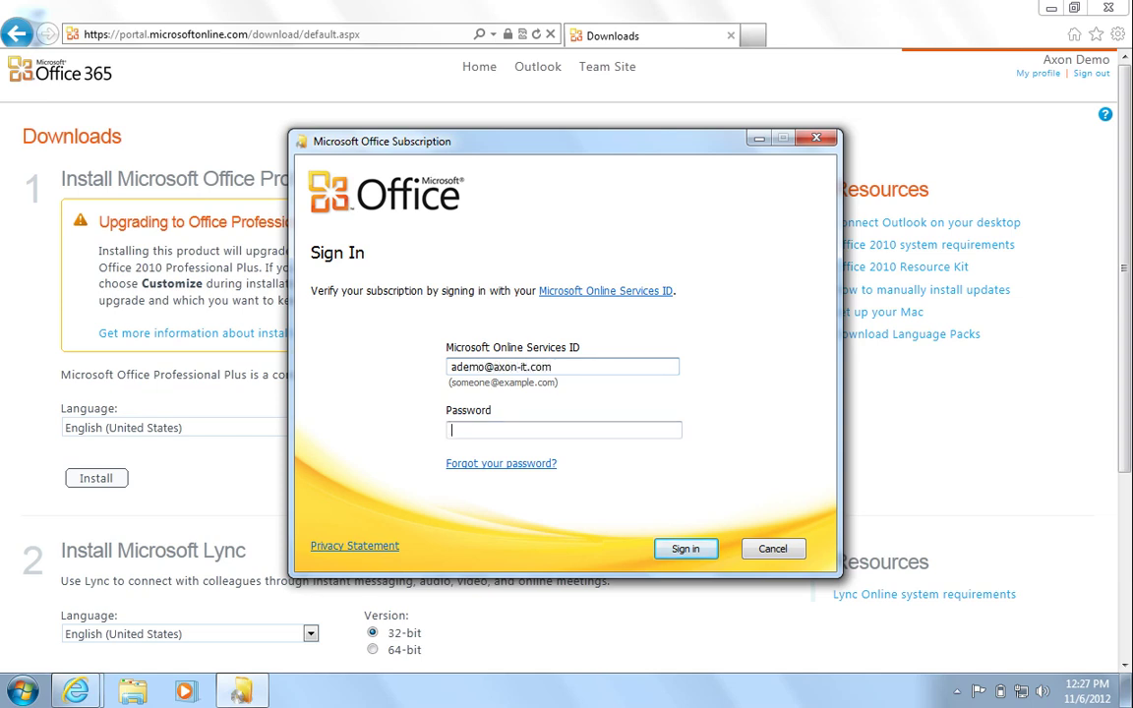
{"action": "type", "text": "•••••"}
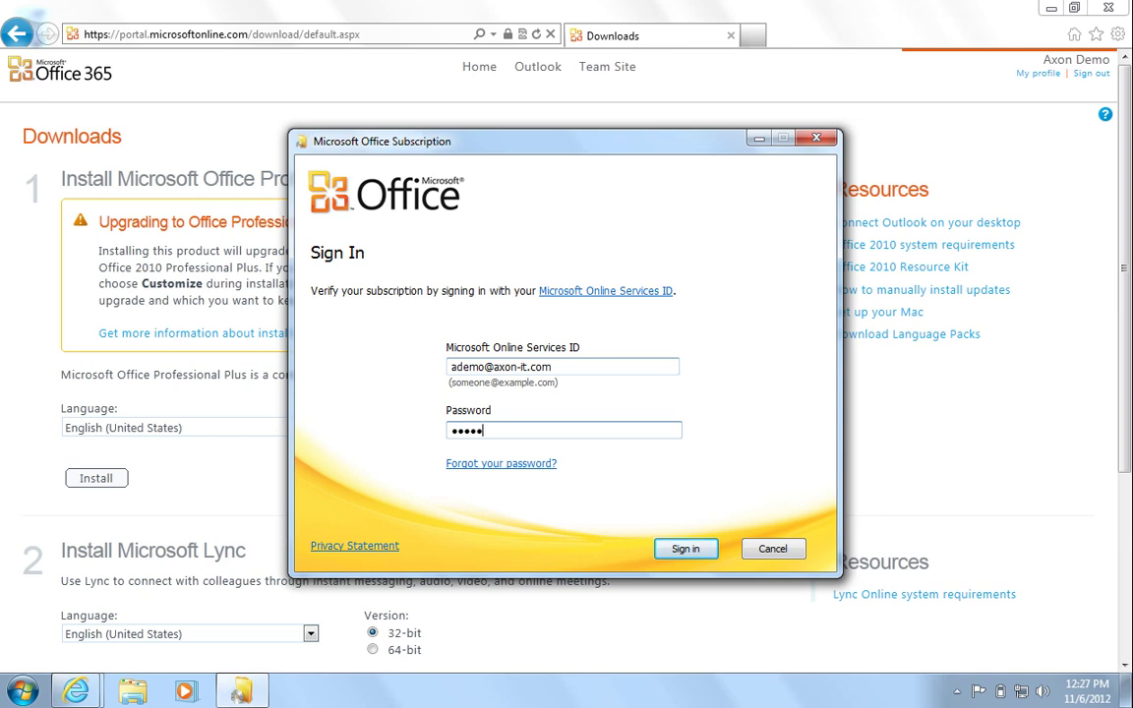
{"action": "type", "text": "•••"}
{"action": "key", "text": "Return"}
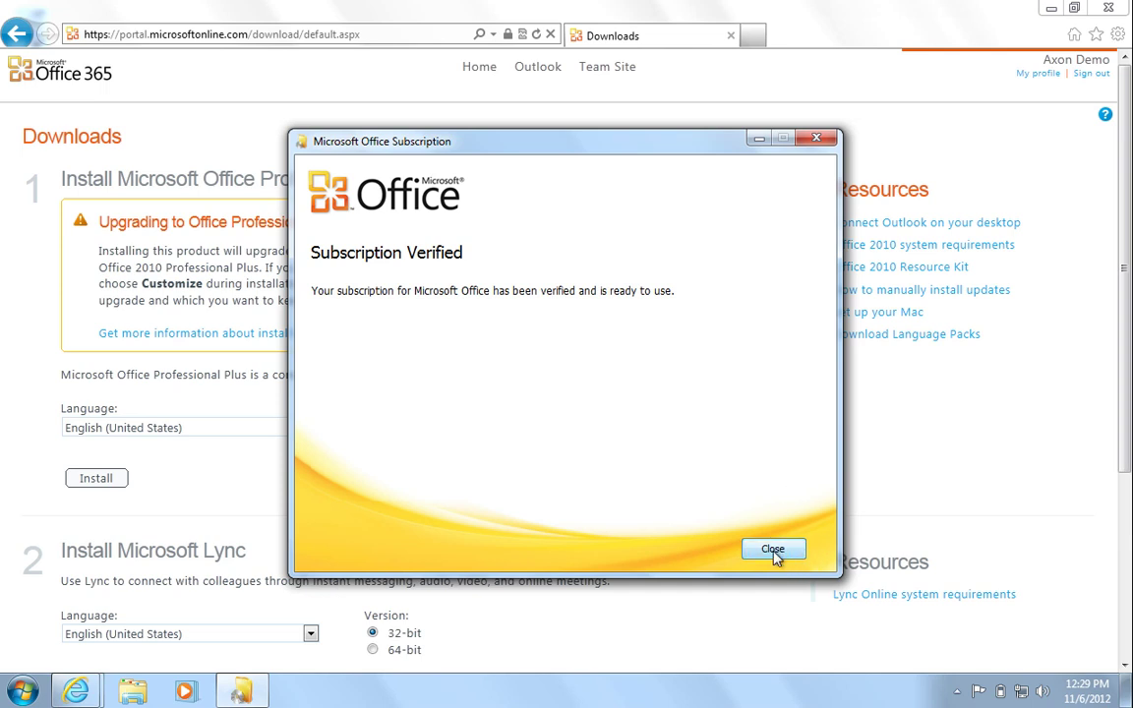
{"action": "left_click", "coordinate": [773, 551]}
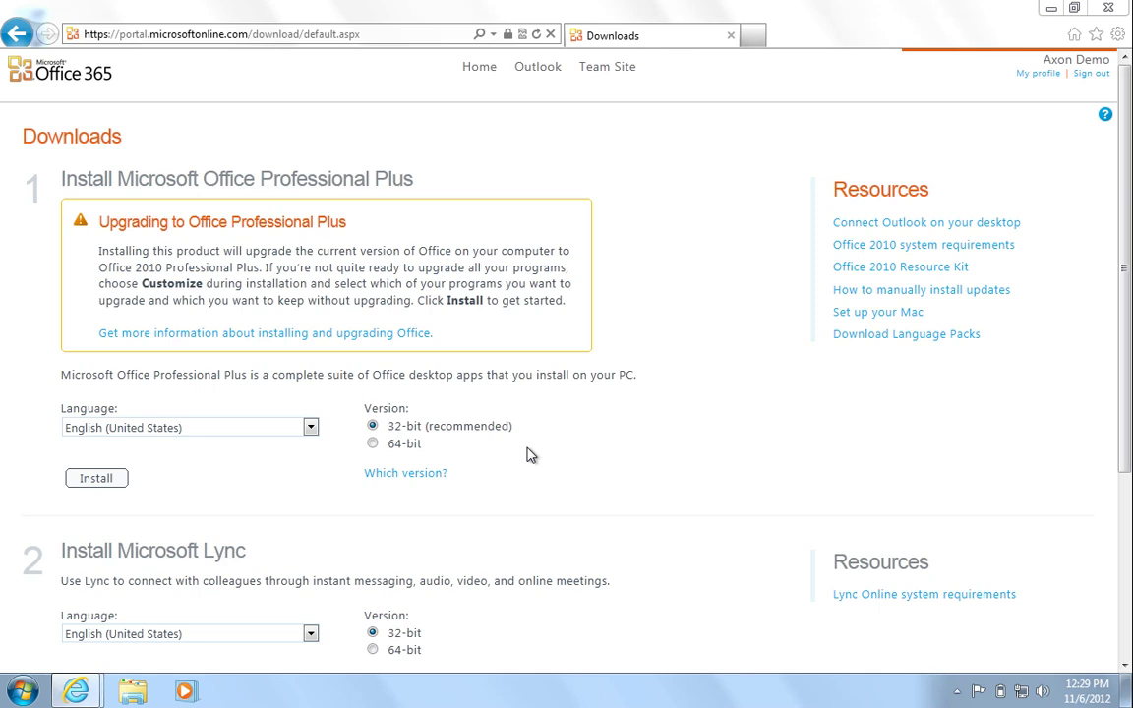
Download LyncSetup.exe from the Install Microsoft Lync section and run it.
{"action": "scroll", "coordinate": [528, 454], "scroll_direction": "down", "scroll_amount": 3}
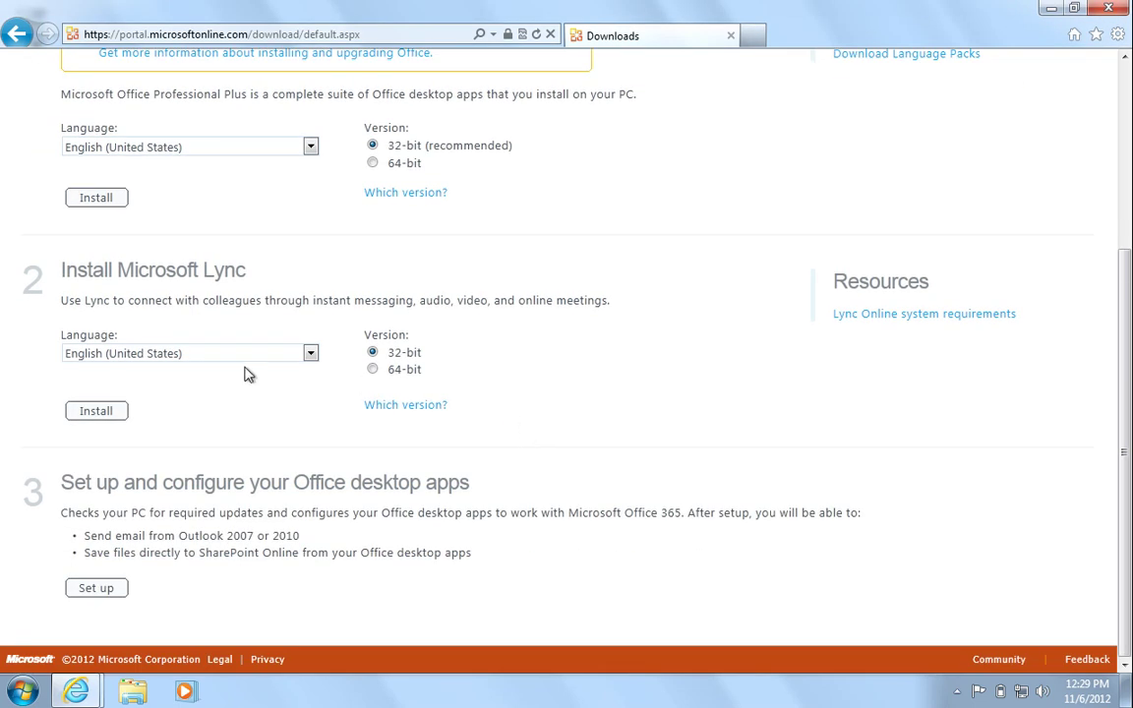
{"action": "left_click", "coordinate": [110, 419]}
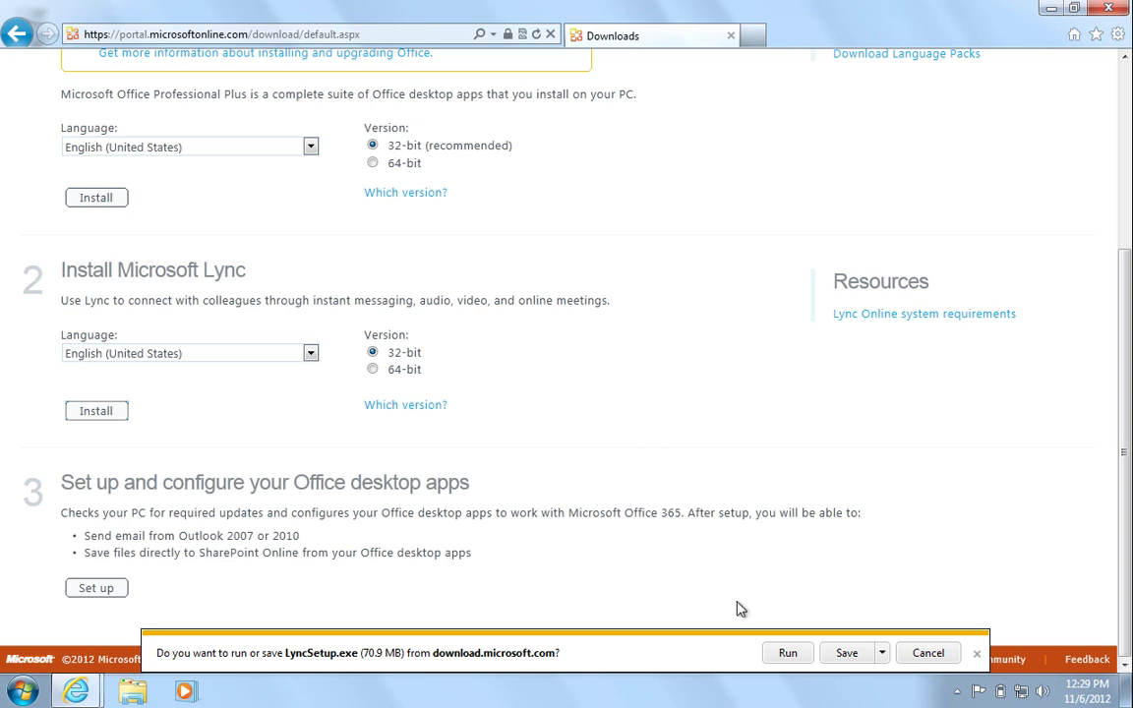
{"action": "left_click", "coordinate": [785, 653]}
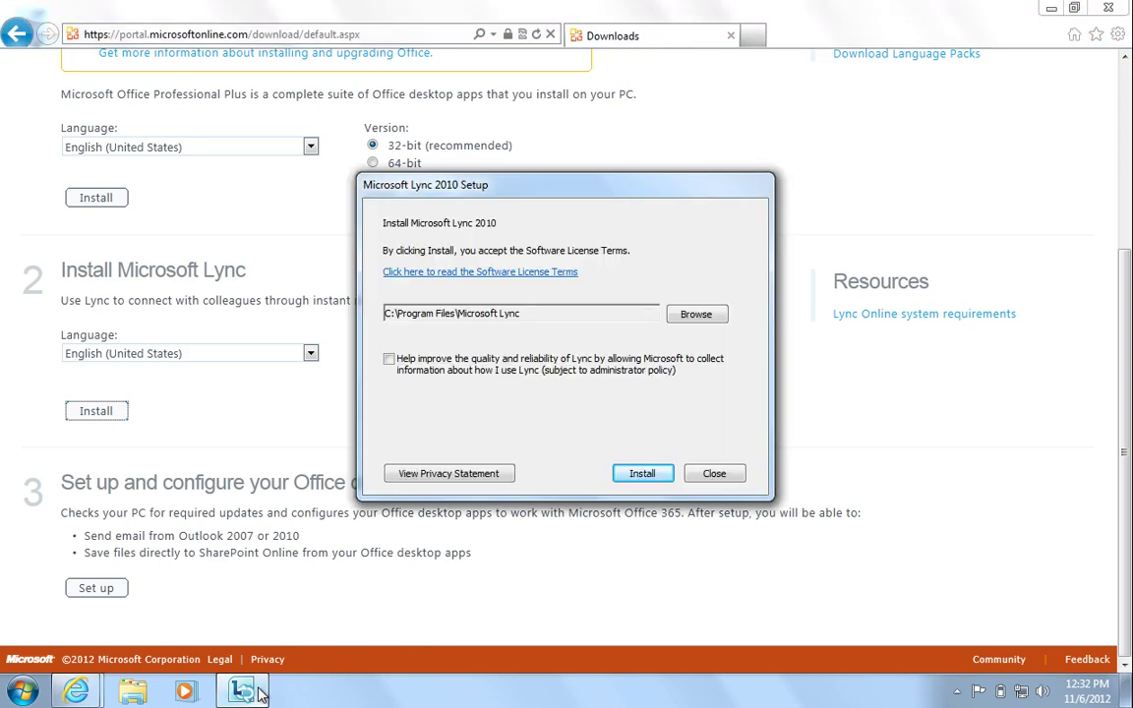
Install Lync 2010 to C:\Program Files\Microsoft Lync and close setup without starting Lync.
{"action": "left_click", "coordinate": [637, 475]}
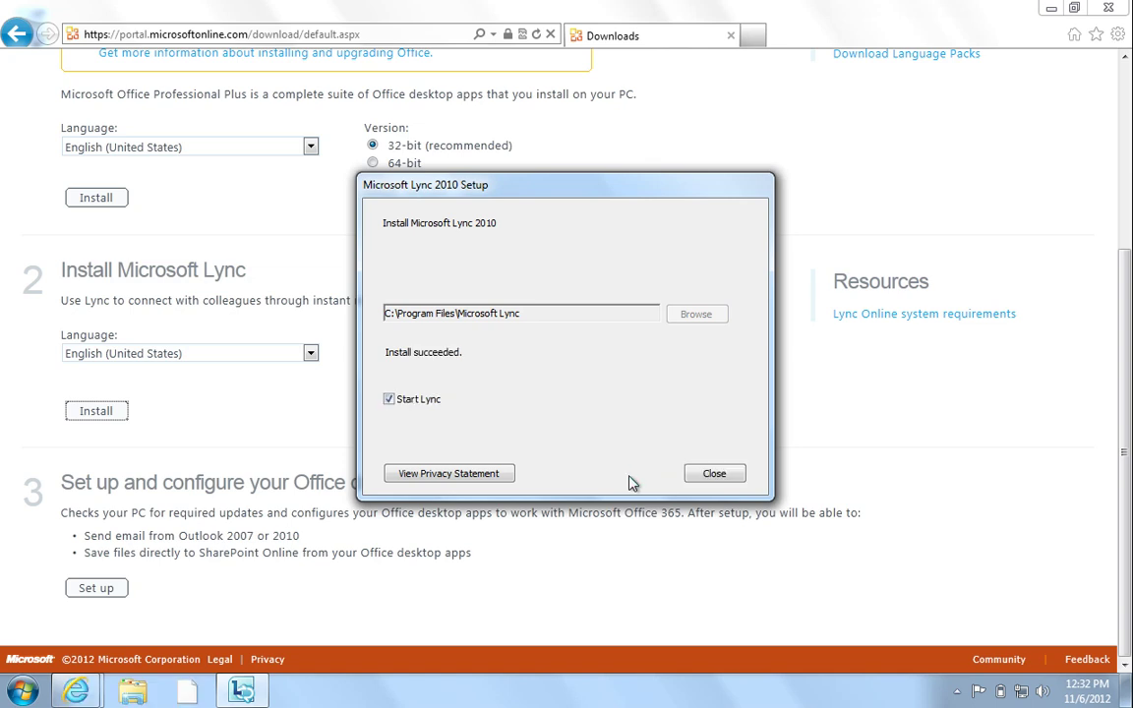
{"action": "left_click", "coordinate": [389, 398]}
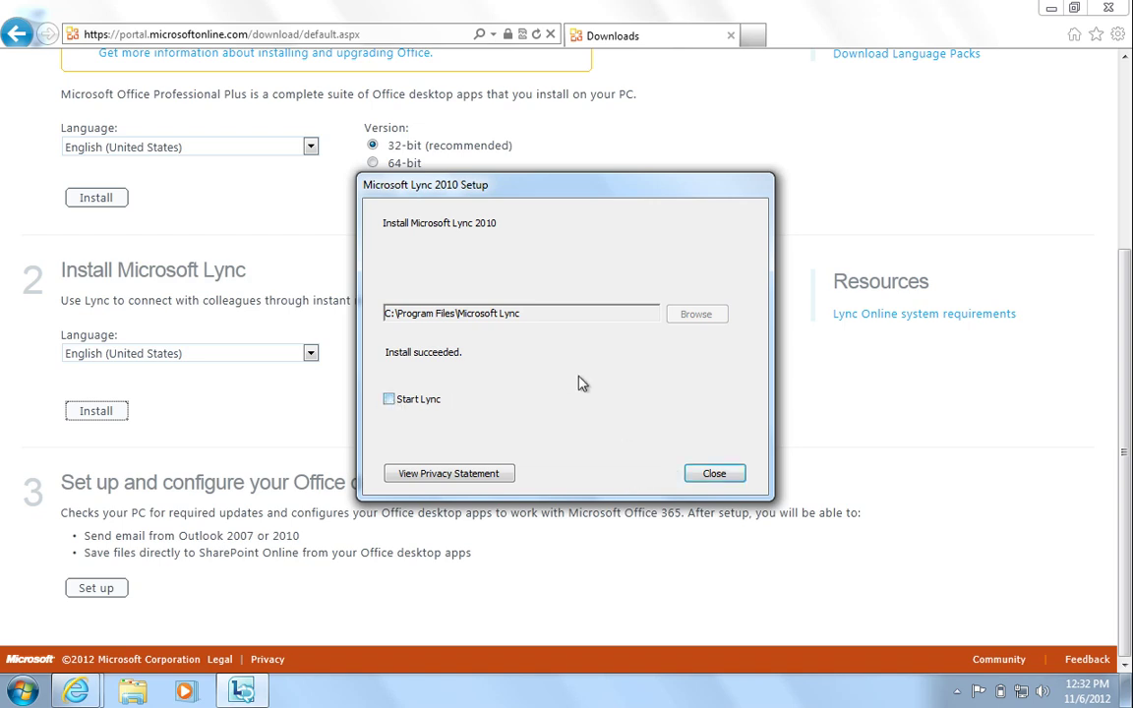
{"action": "left_click", "coordinate": [714, 473]}
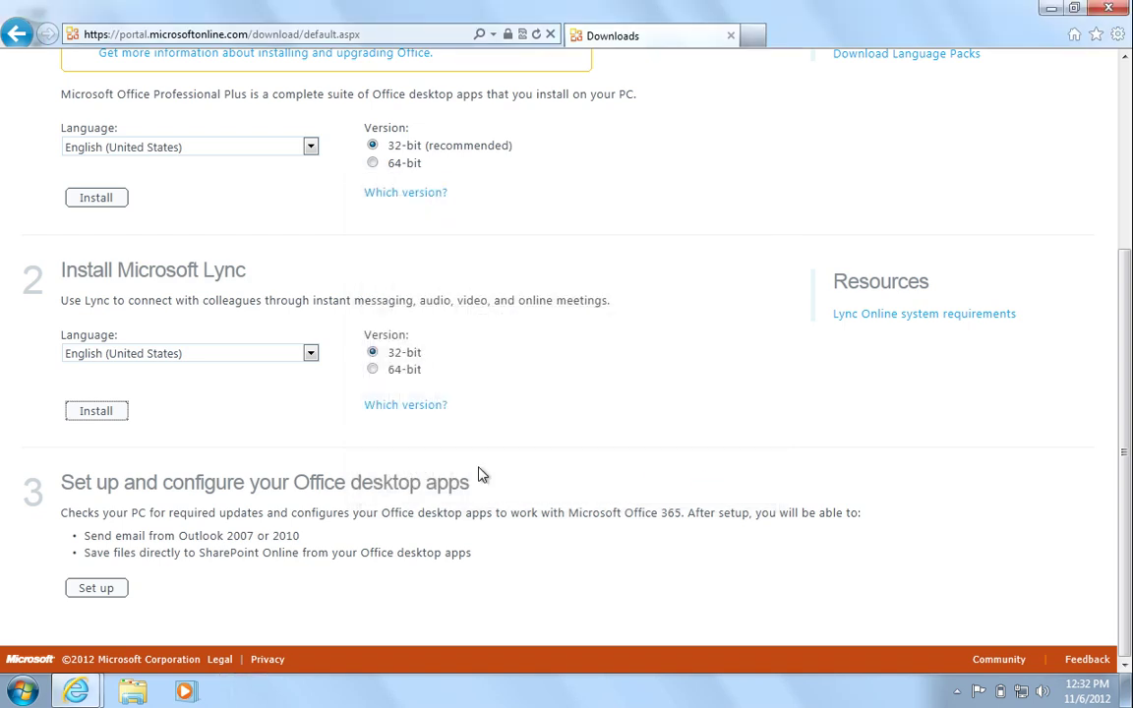
Launch Office 365 desktop setup and sign in with the saved account's password.
{"action": "left_click", "coordinate": [97, 588]}
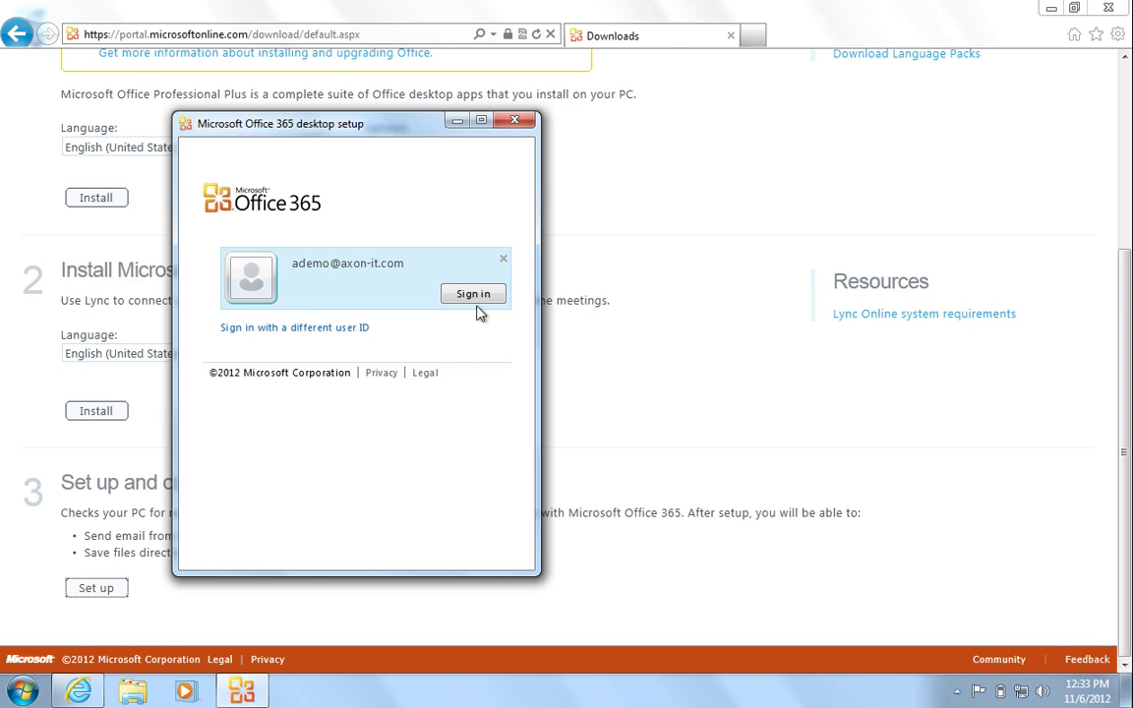
{"action": "left_click", "coordinate": [434, 269]}
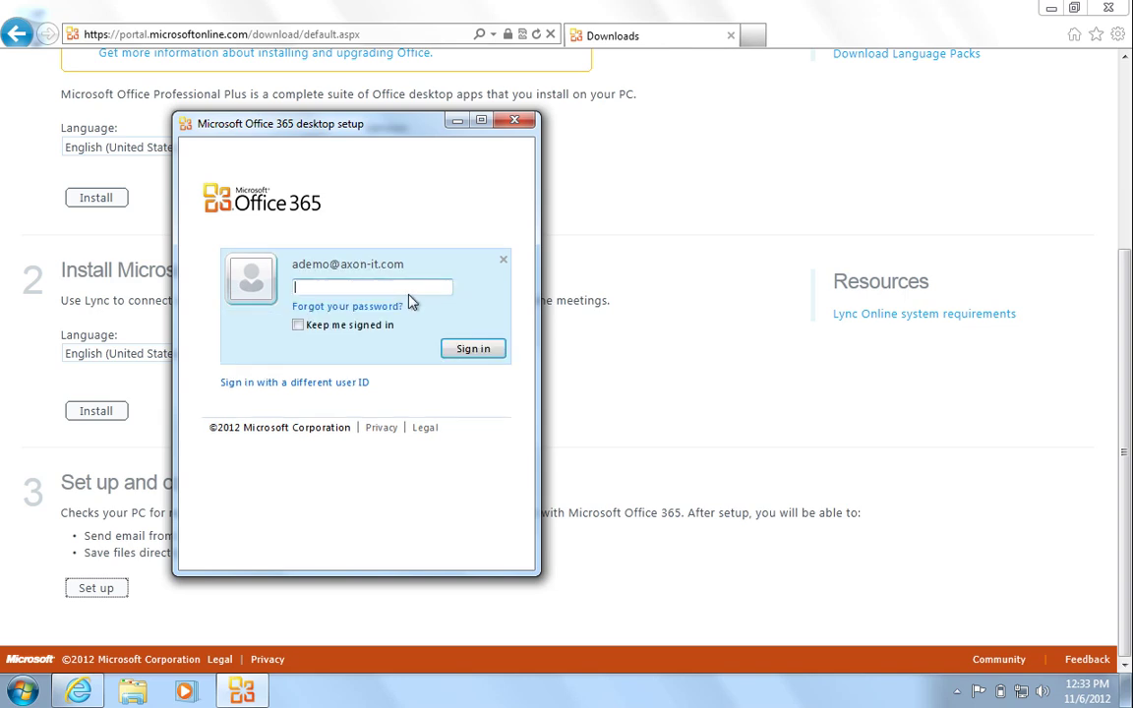
{"action": "type", "text": "**********"}
{"action": "key", "text": "Return"}
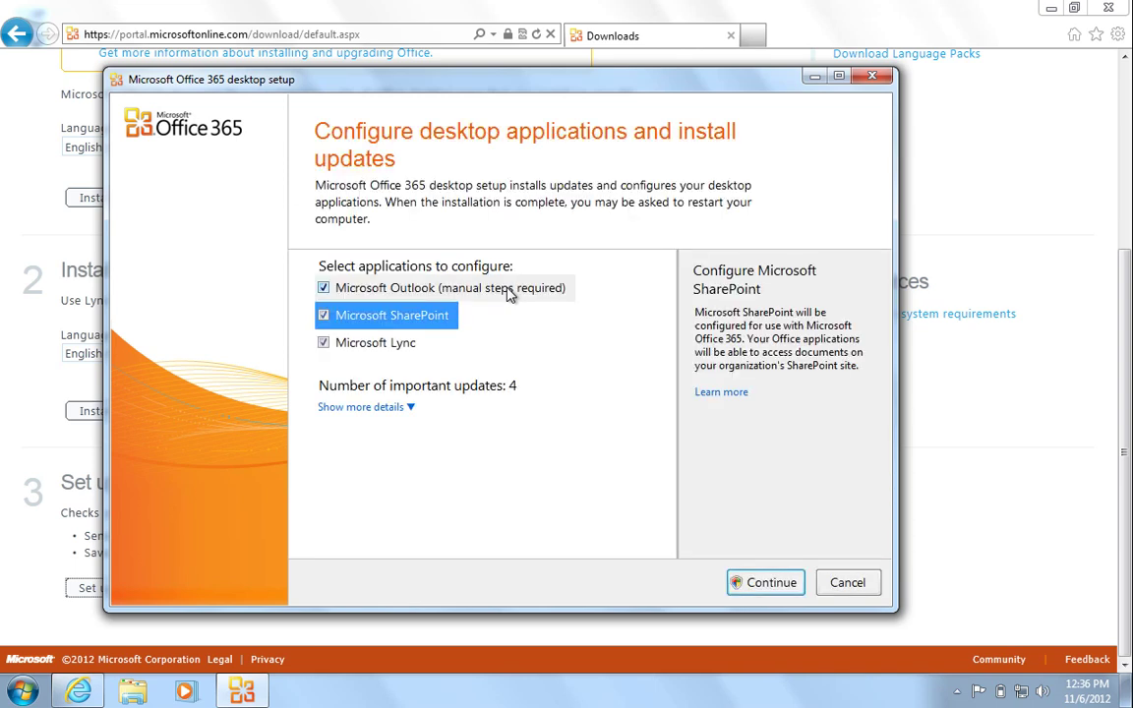
Configure Outlook, SharePoint and Lync, accept the service agreements and finish desktop setup.
{"action": "left_click", "coordinate": [758, 589]}
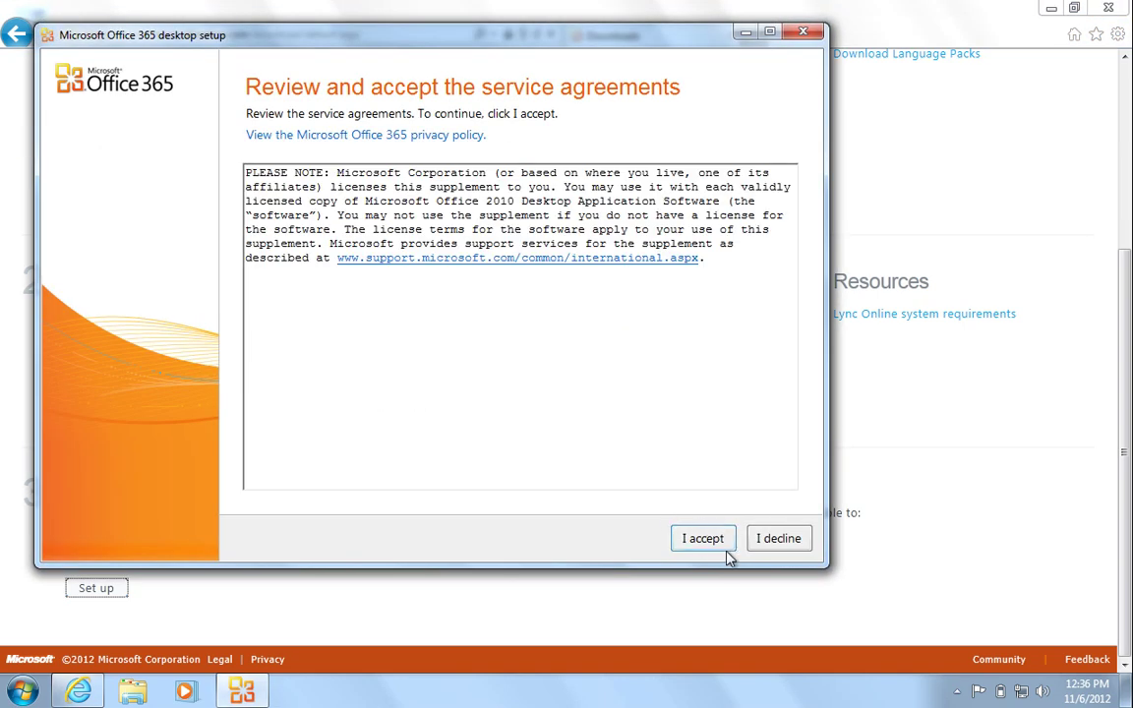
{"action": "left_click", "coordinate": [708, 538]}
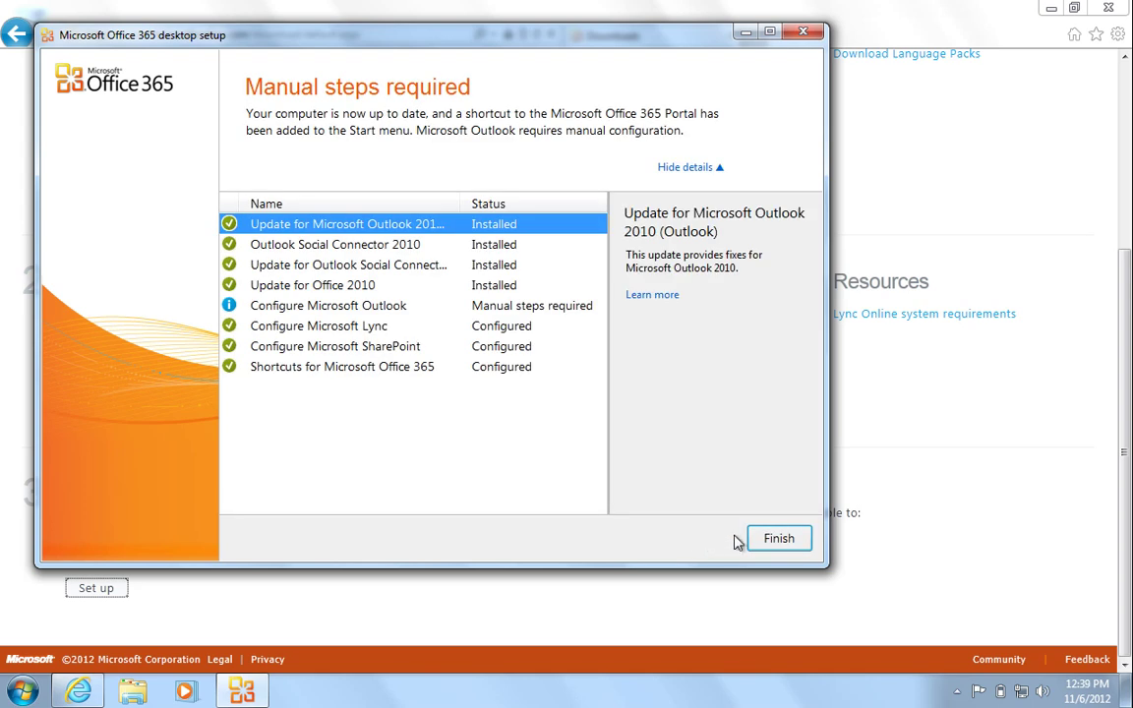
{"action": "left_click", "coordinate": [765, 541]}
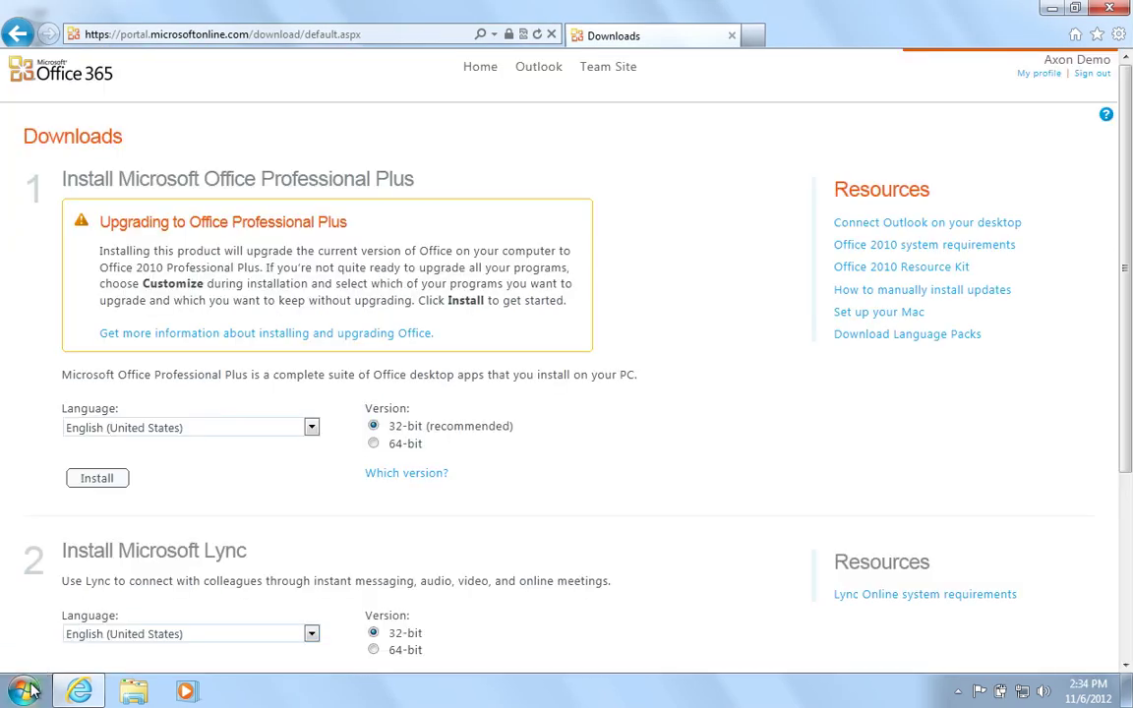
Launch Microsoft Outlook 2010 from Start > All Programs > Microsoft Office.
{"action": "left_click", "coordinate": [25, 692]}
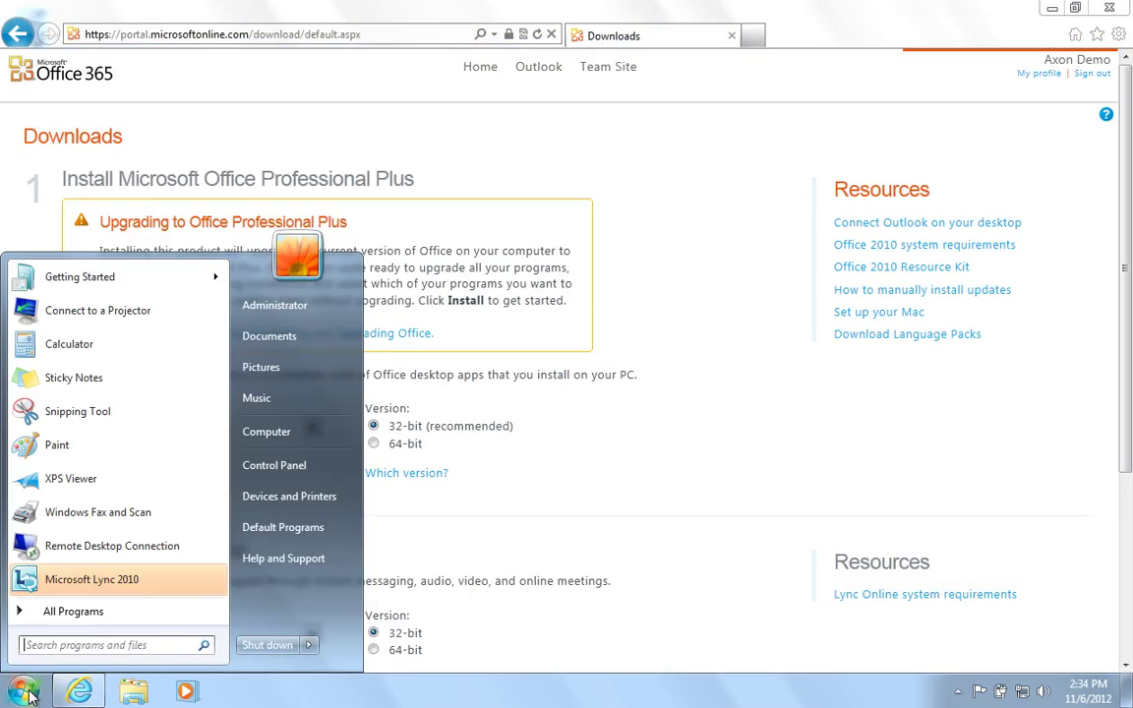
{"action": "left_click", "coordinate": [73, 611]}
{"action": "left_click", "coordinate": [88, 521]}
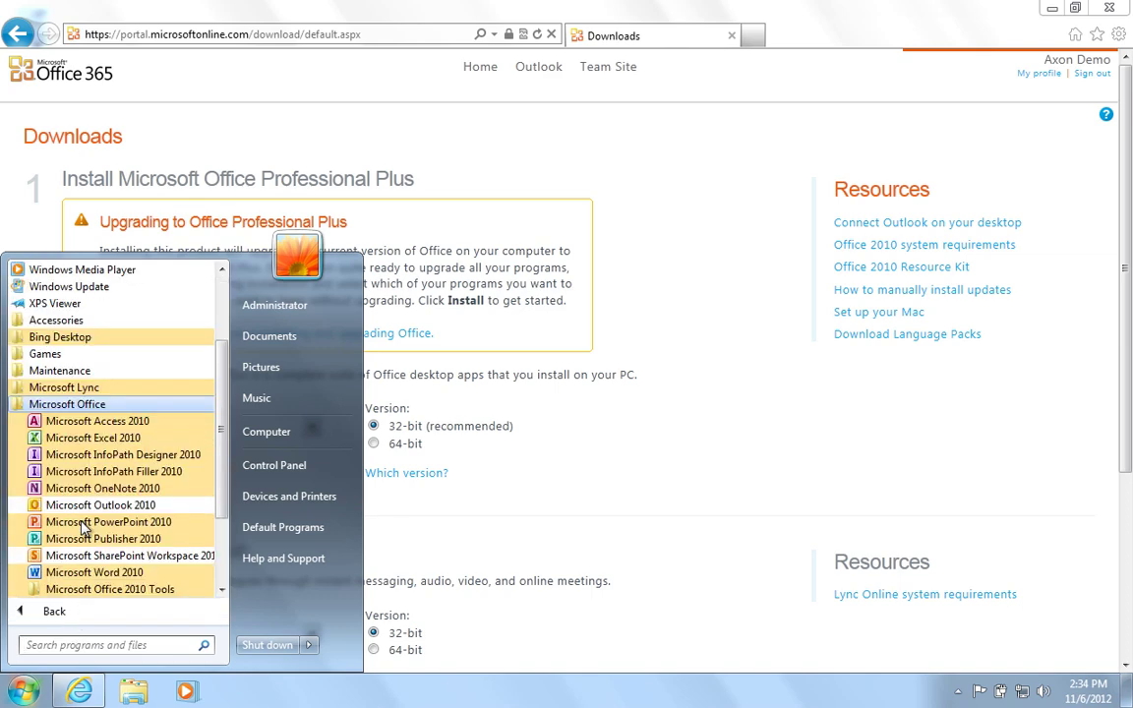
{"action": "left_click", "coordinate": [126, 506]}
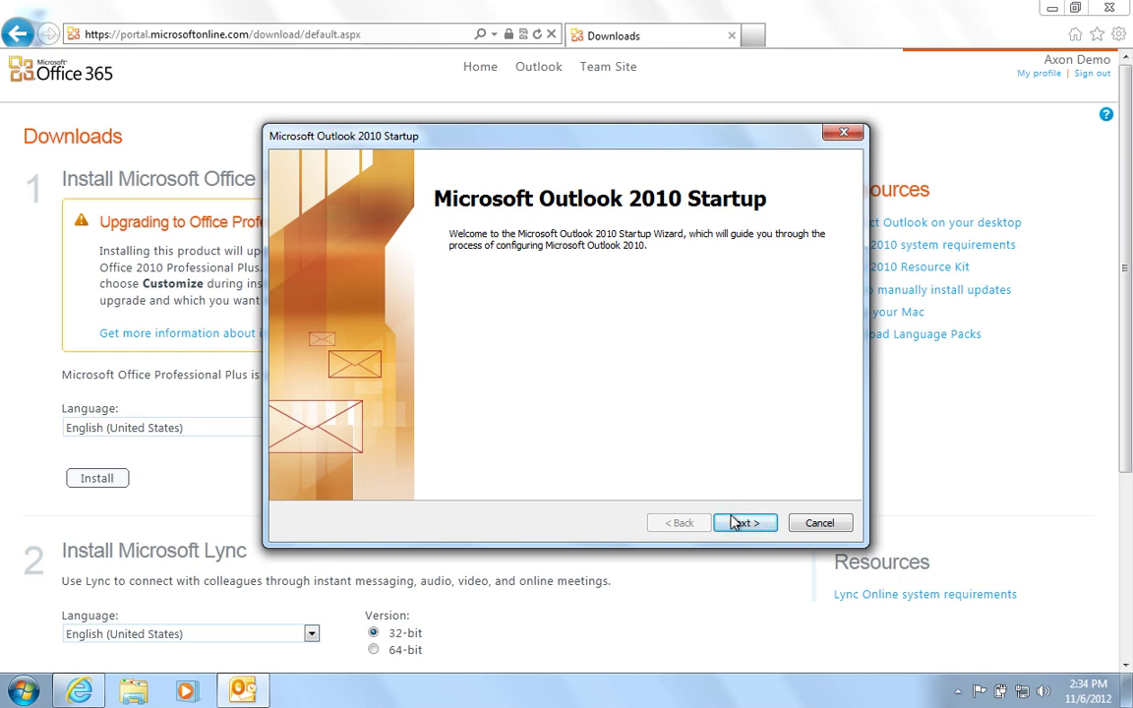
Set up the Exchange e-mail account with the user's name, e-mail address and password.
{"action": "left_click", "coordinate": [732, 523]}
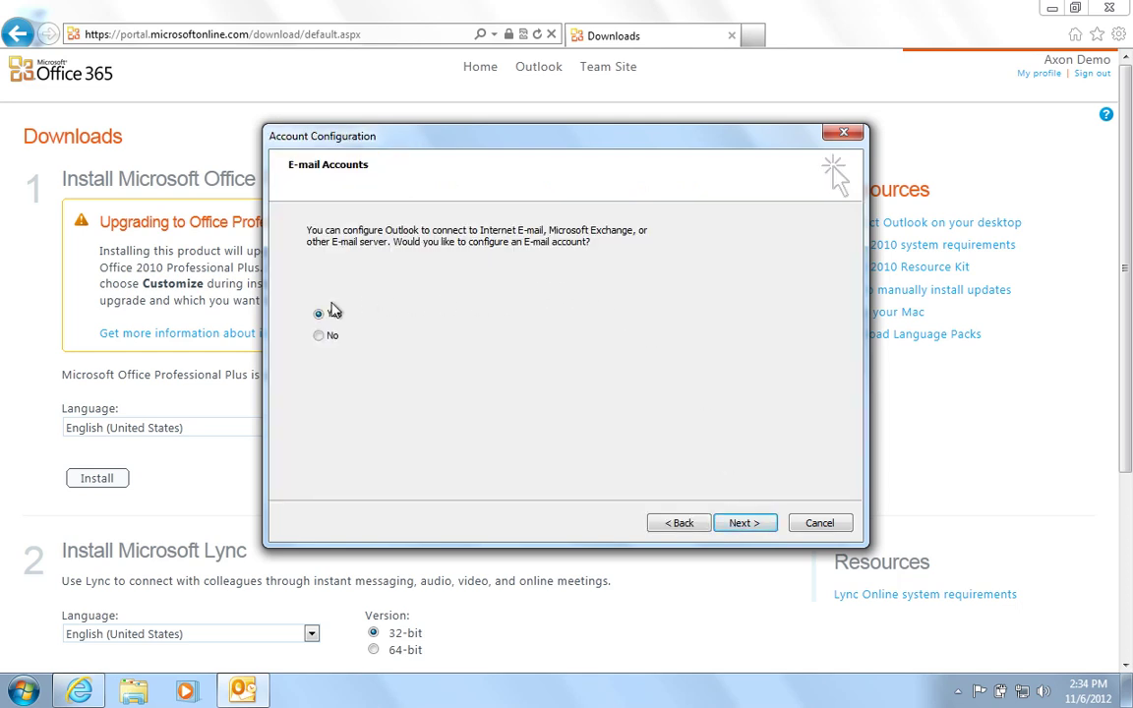
{"action": "left_click", "coordinate": [742, 524]}
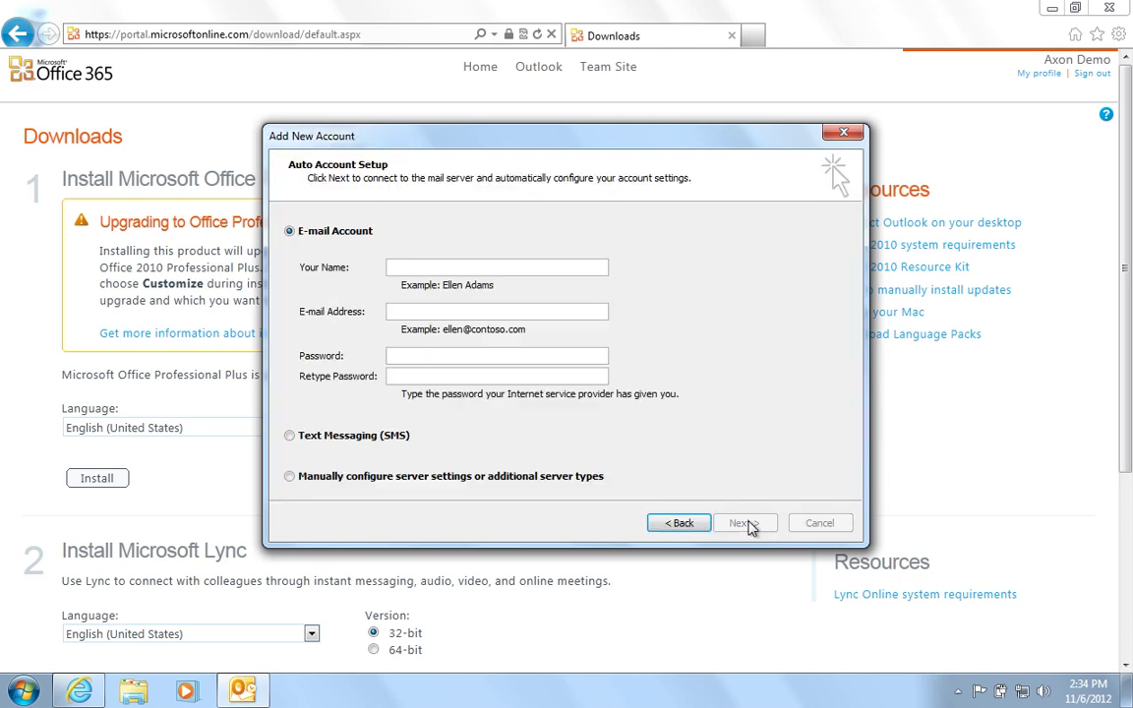
{"action": "left_click", "coordinate": [410, 265]}
{"action": "type", "text": "Axon Demo"}
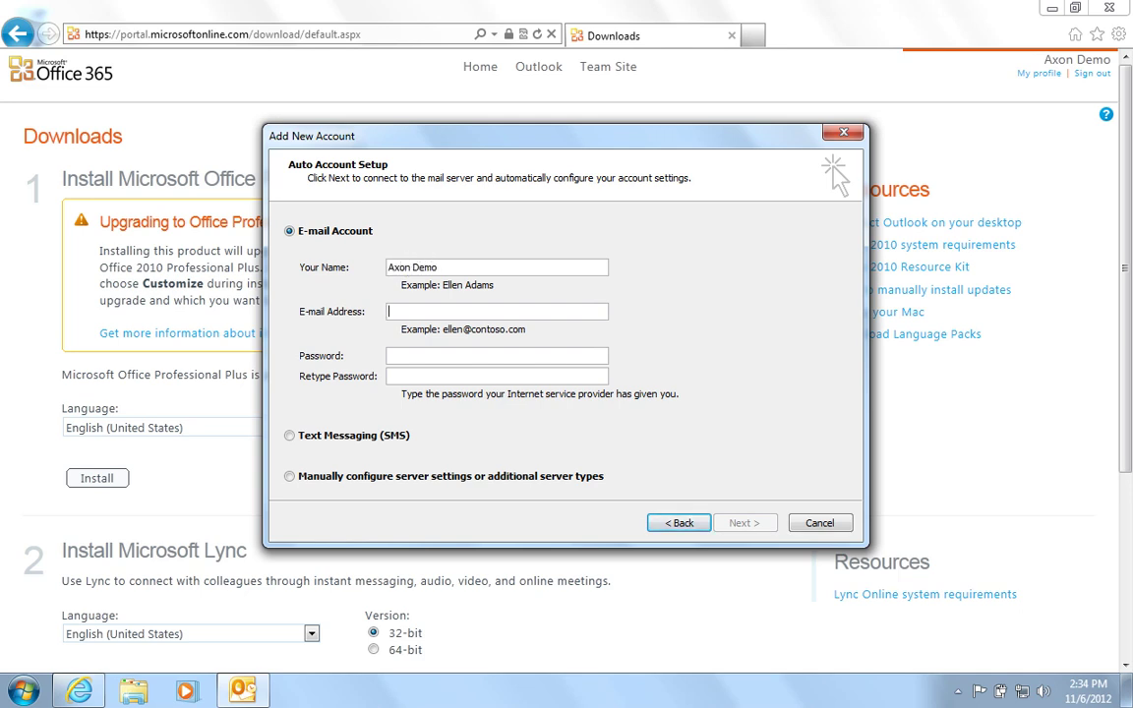
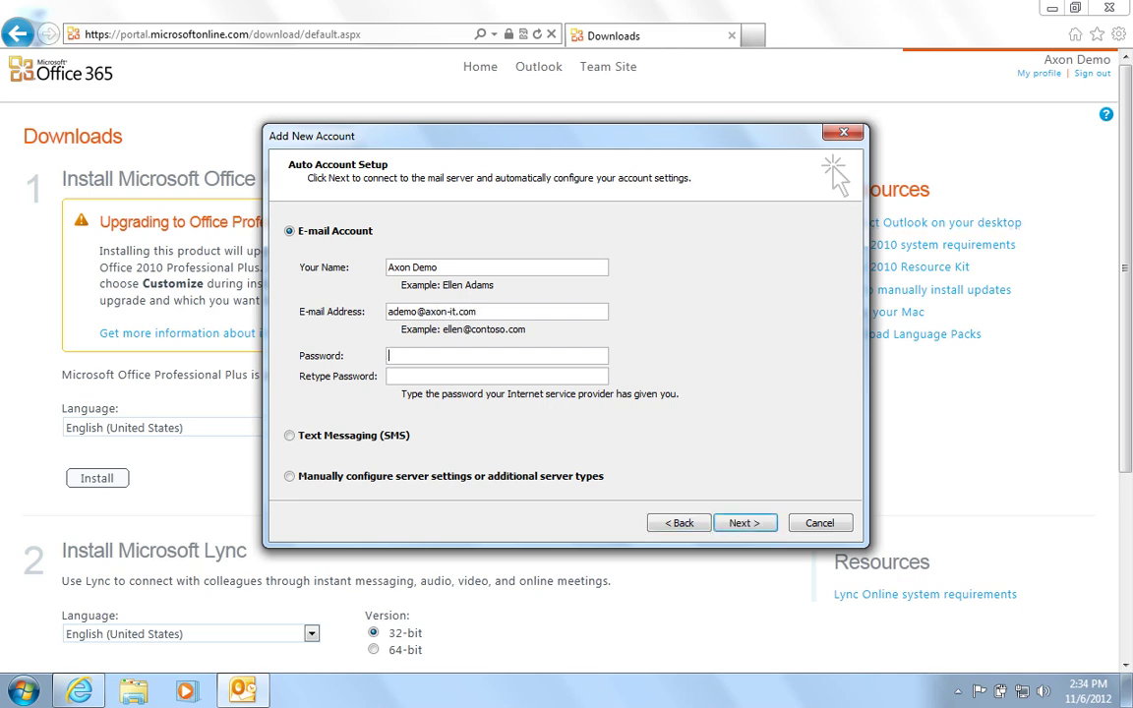
{"action": "type", "text": "*************"}
{"action": "key", "text": "Return"}
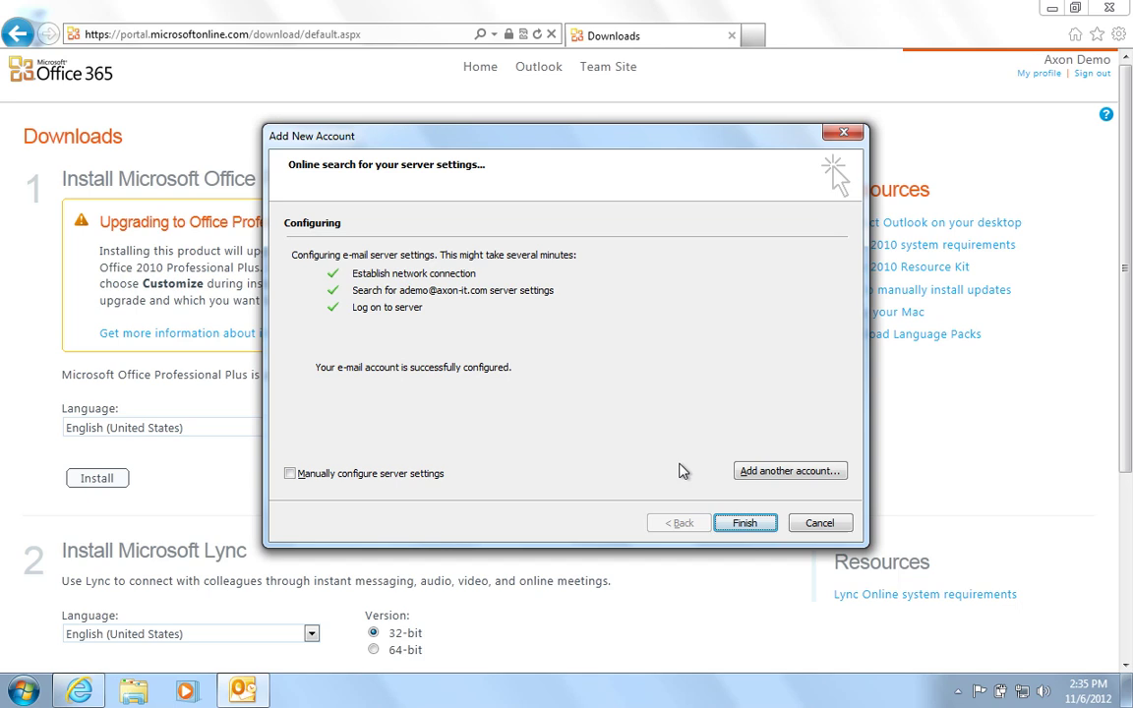
{"action": "left_click", "coordinate": [728, 522]}
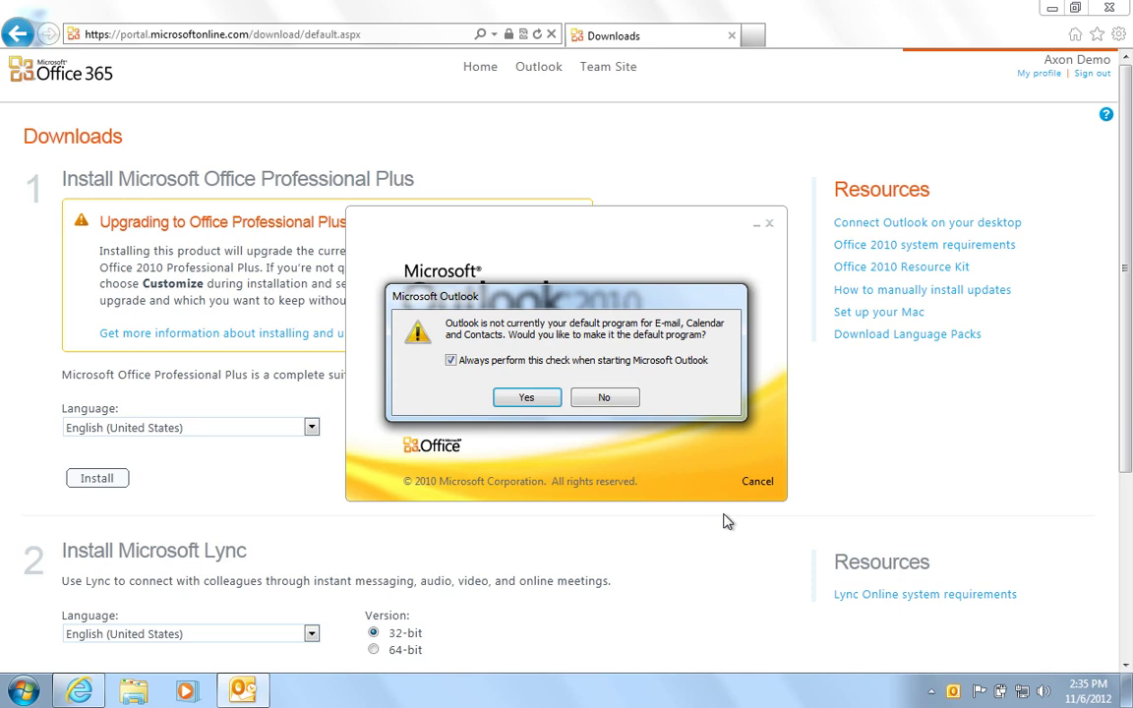
Make Outlook the default mail program, accept recommended update settings, and dismiss the updates error.
{"action": "left_click", "coordinate": [528, 398]}
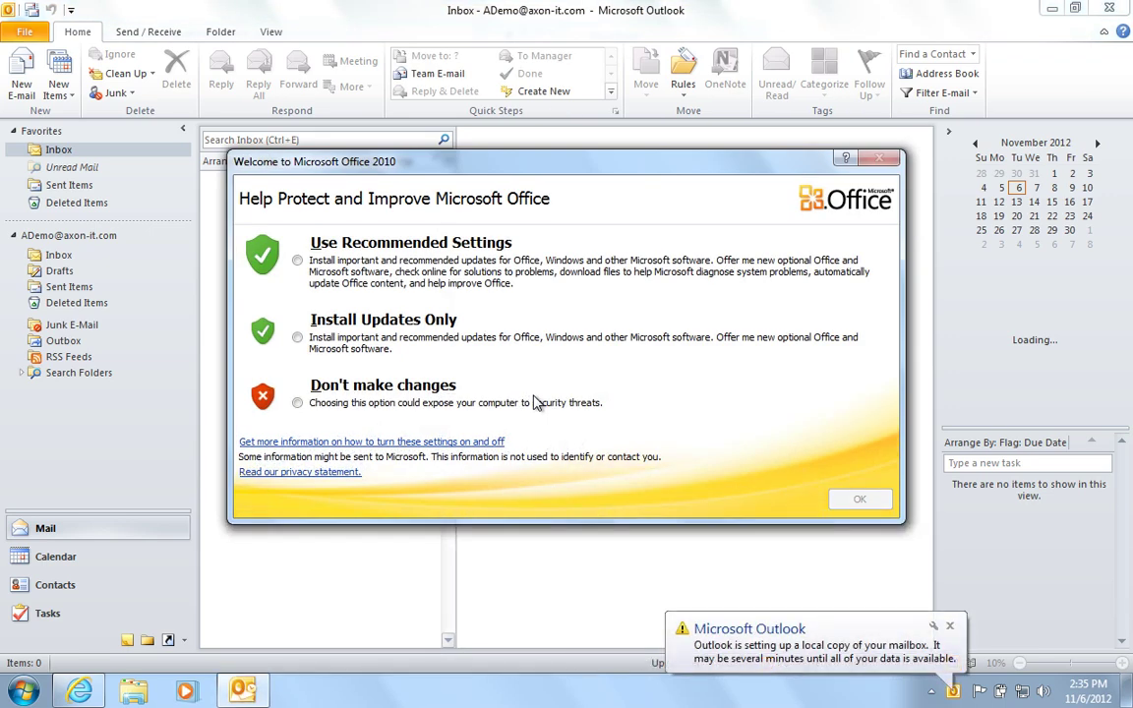
{"action": "left_click", "coordinate": [323, 246]}
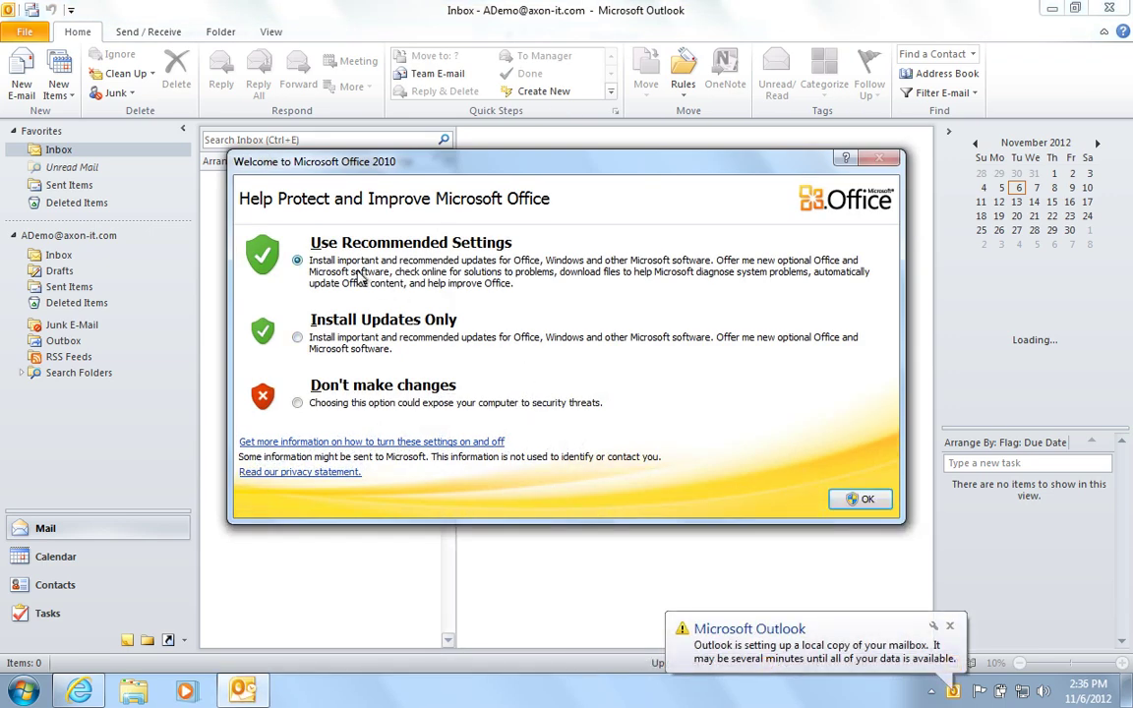
{"action": "left_click", "coordinate": [863, 499]}
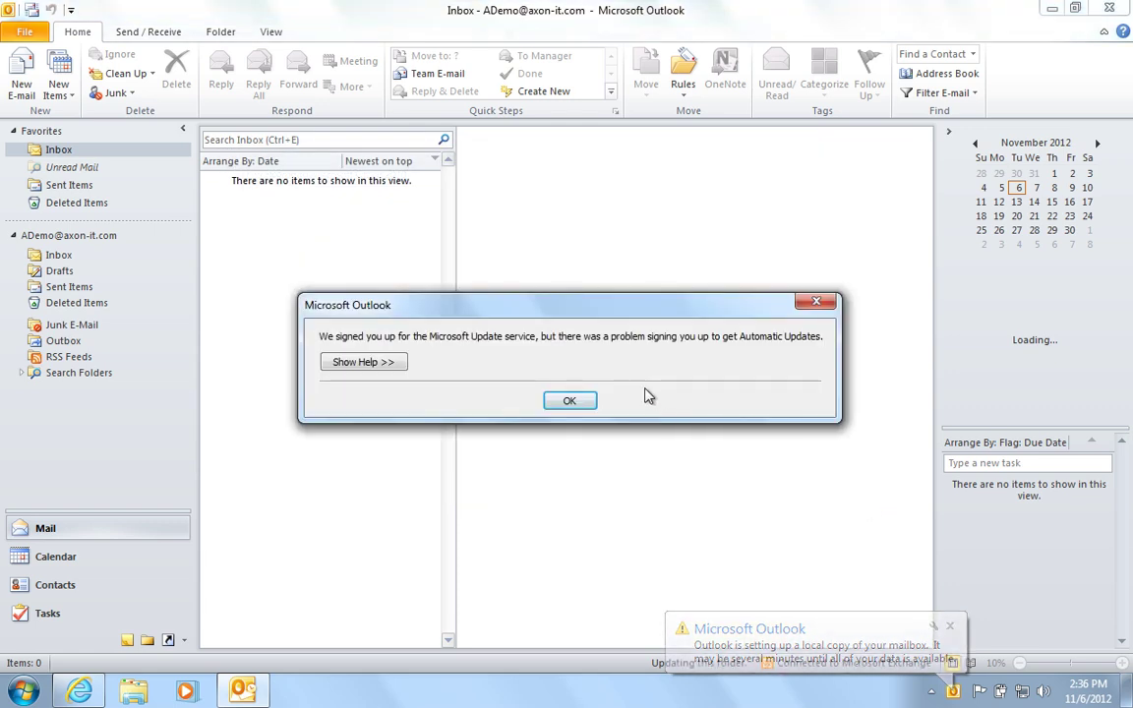
{"action": "left_click", "coordinate": [571, 403]}
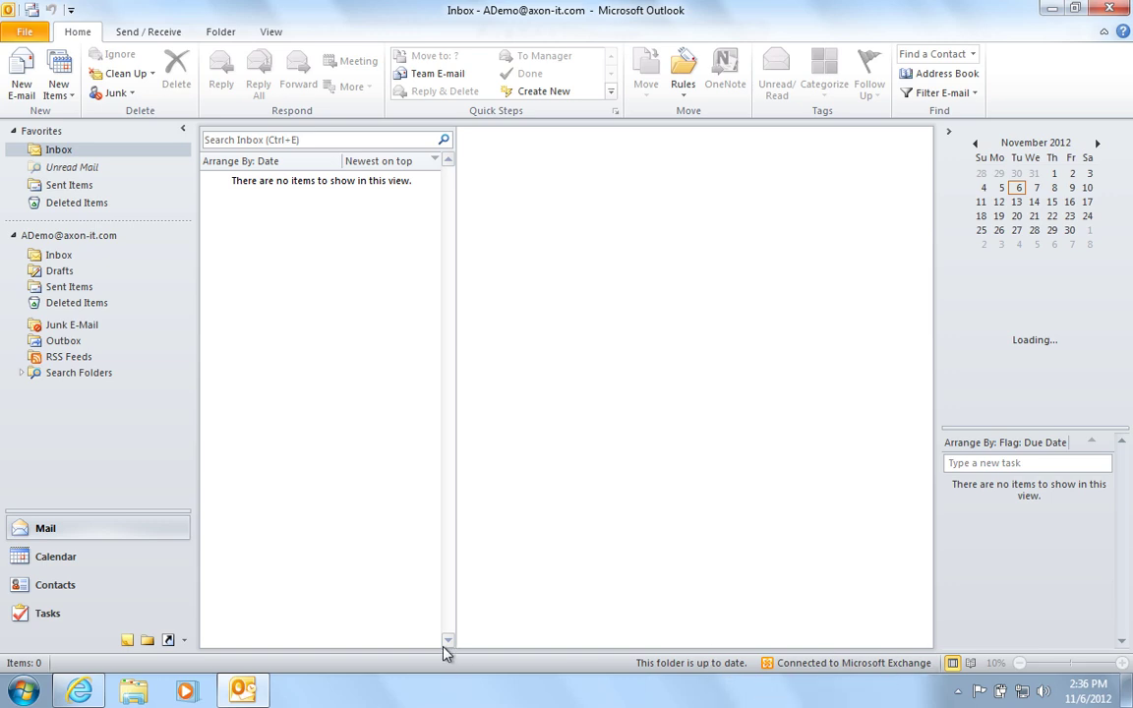
Launch Lync 2010 from the Start menu and sign in with the account password.
{"action": "left_click", "coordinate": [24, 692]}
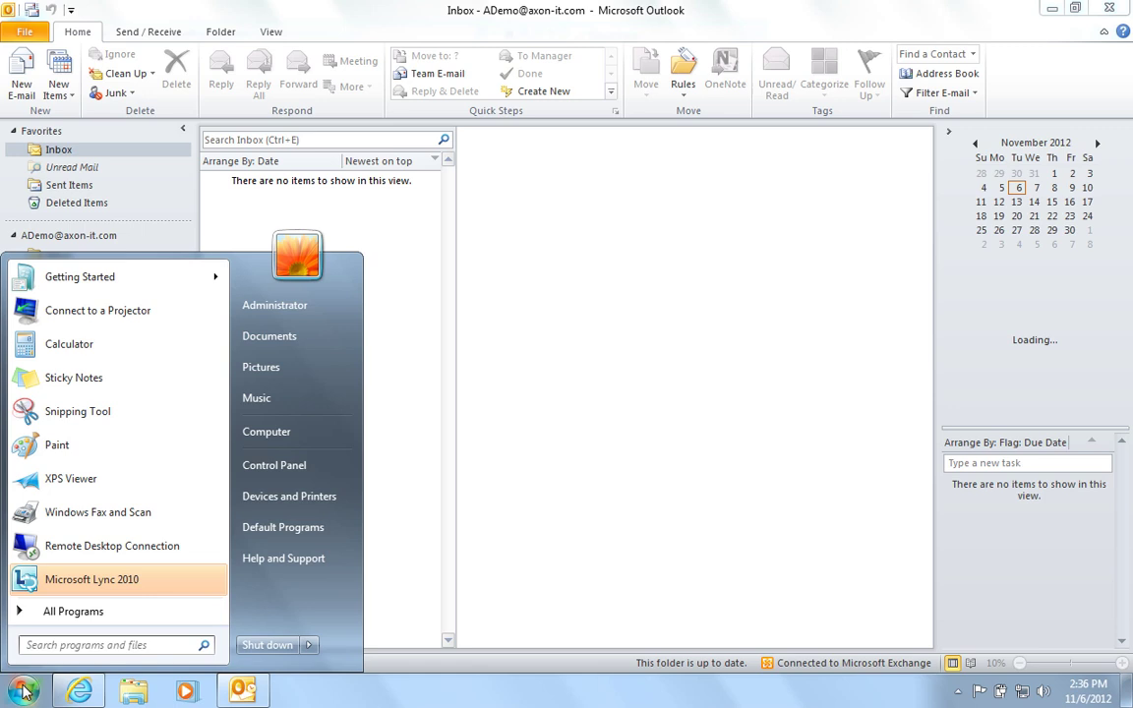
{"action": "left_click", "coordinate": [85, 587]}
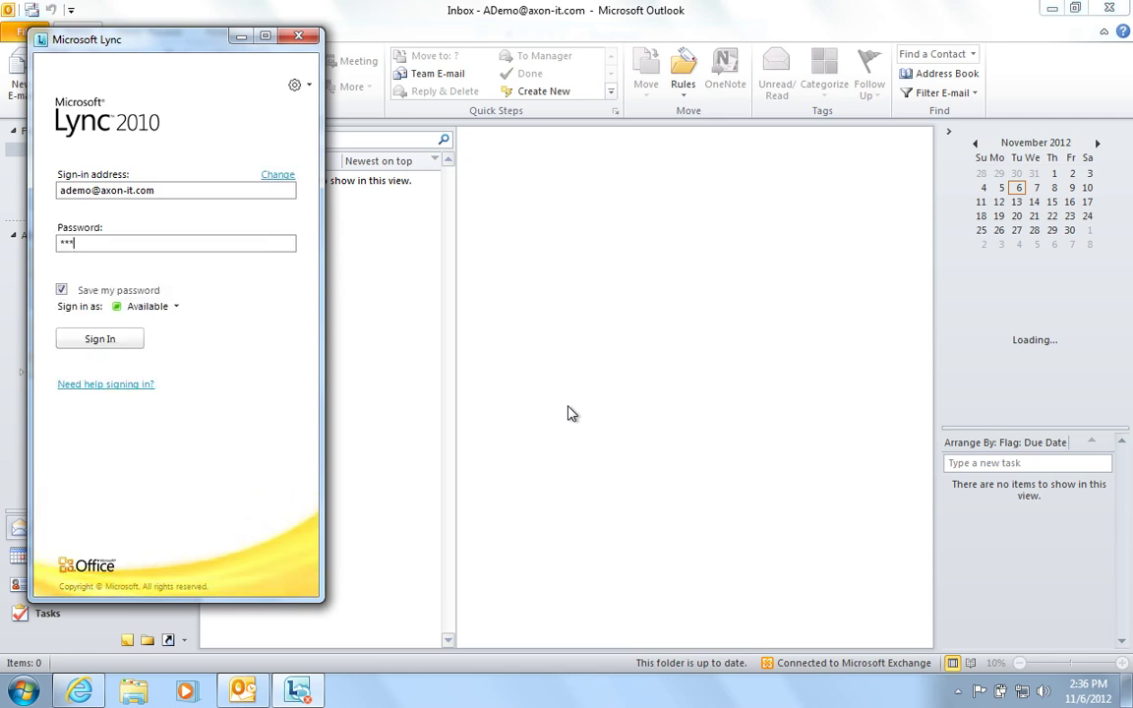
{"action": "type", "text": "****"}
{"action": "key", "text": "Return"}
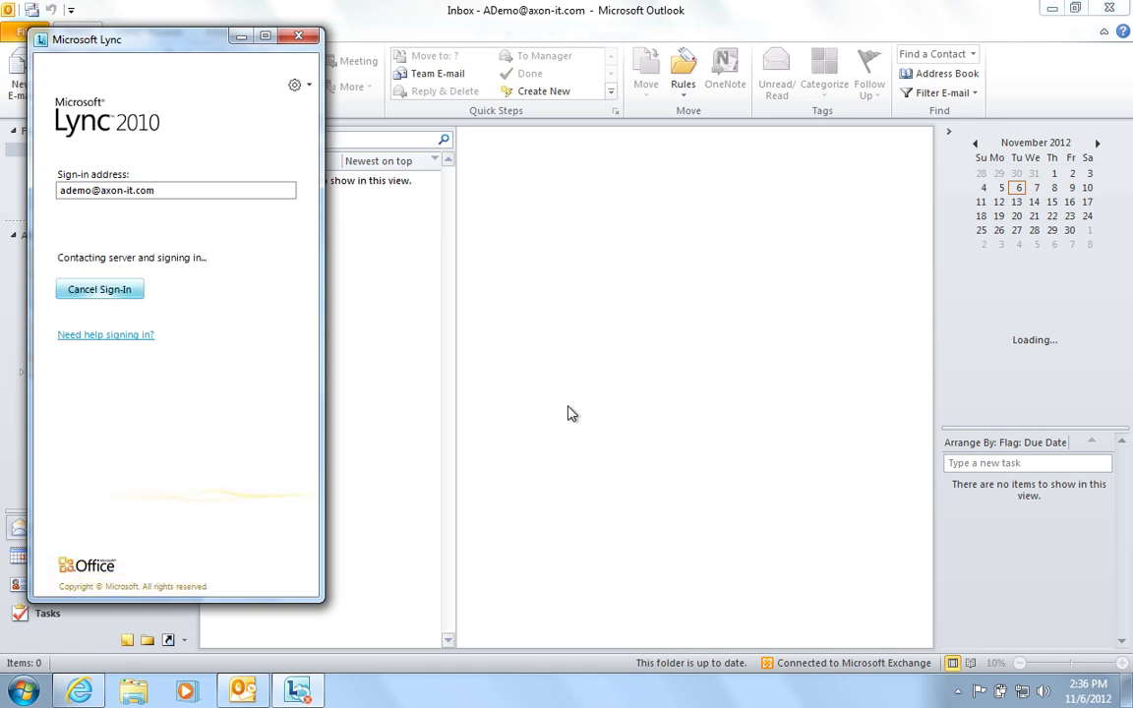